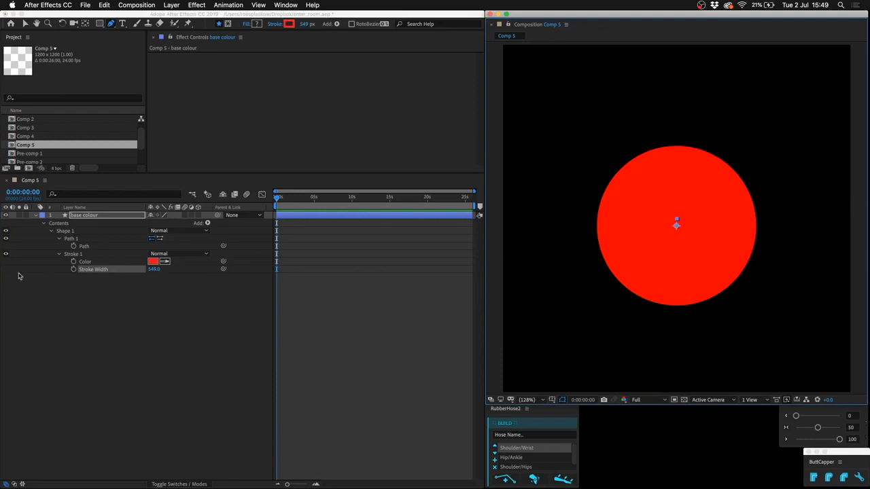
Change the stroke colour of the base colour layer to light pink, FFB0B0.
left_click(153, 262)
left_click(269, 336)
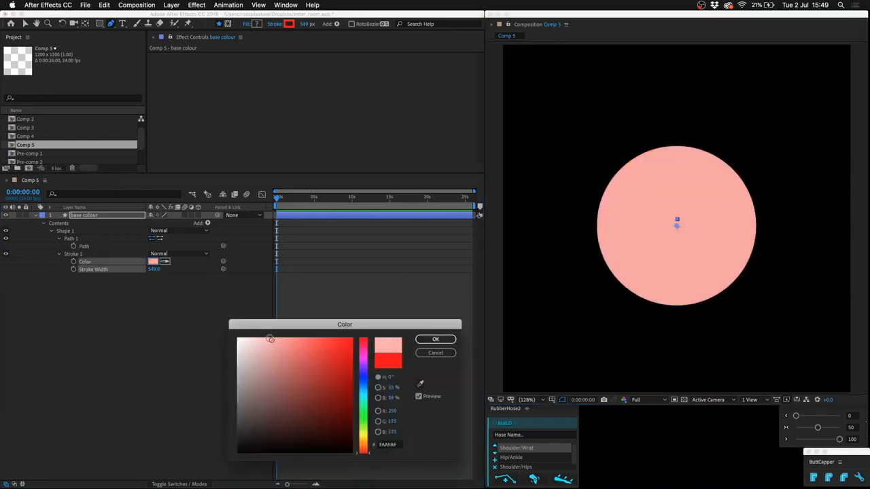
key("Return")
left_click(136, 334)
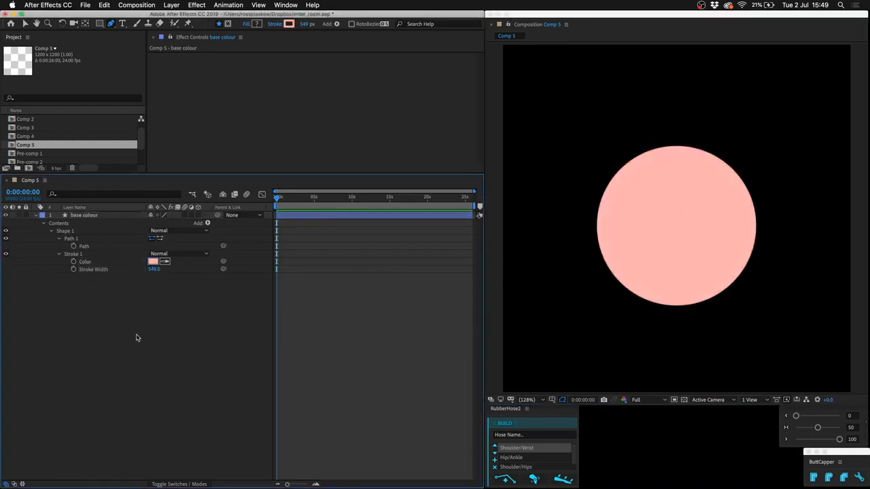
Duplicate the base colour layer as "shade 1" and give its stroke a deeper salmon pink.
left_click(100, 216)
key("u")
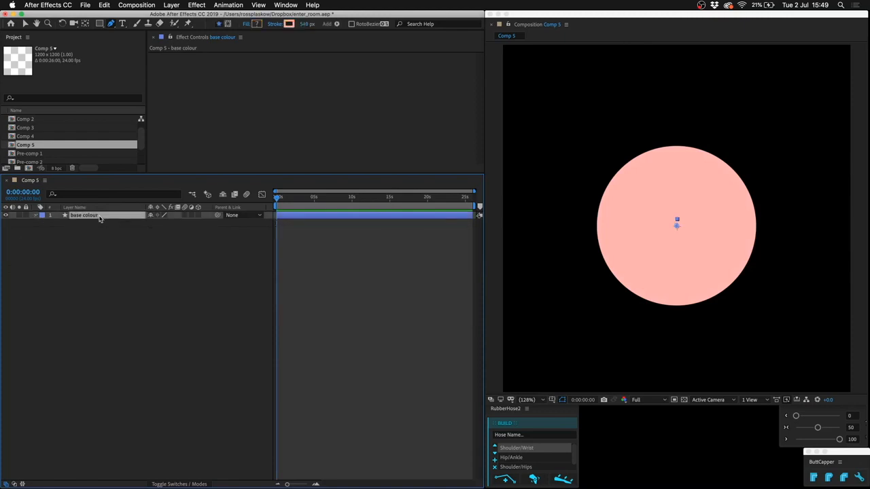
key("ctrl+d")
key("Return")
key("BackSpace")
type("shade")
type("1")
key("Return")
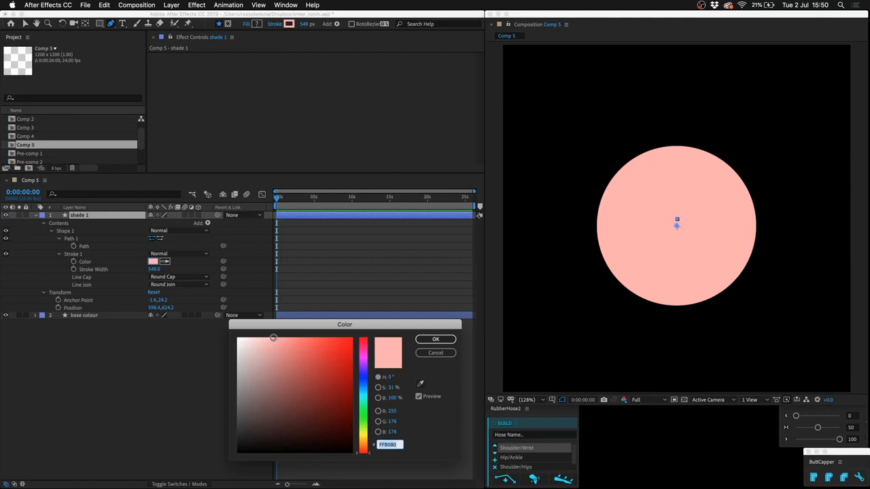
mouse_move(273, 338)
left_mouse_down()
mouse_move(274, 365)
mouse_move(297, 338)
mouse_move(272, 334)
mouse_move(302, 335)
left_mouse_up()
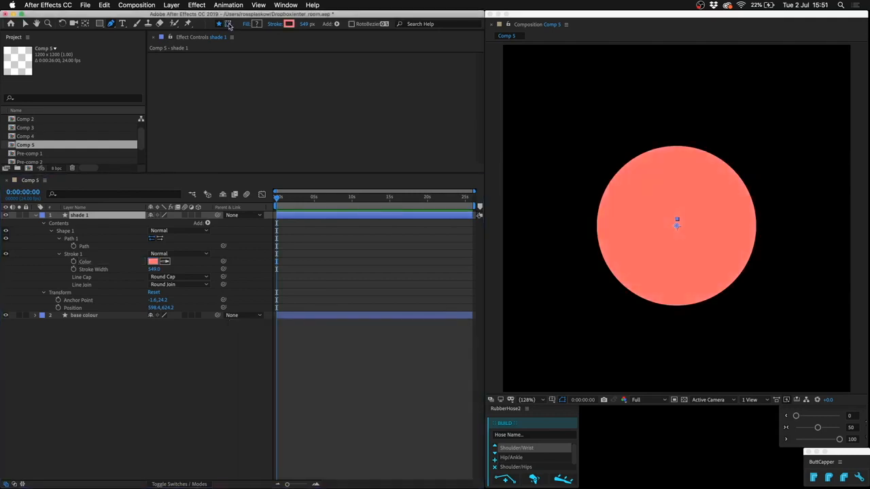
Draw a closed mask on shade 1 whose edge curves across the lower part of the circle and encloses the area below.
left_click(229, 23)
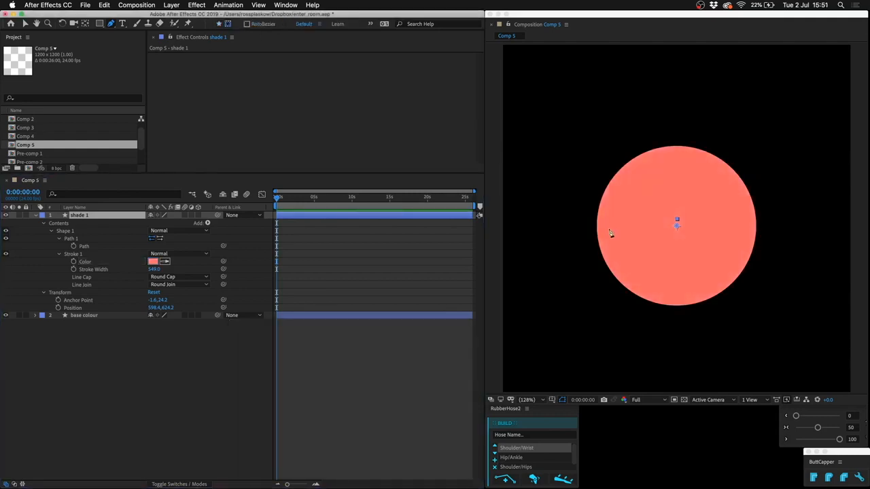
left_click(569, 213)
left_click_drag(677, 292, 761, 291)
left_click(790, 206)
left_click(841, 212)
left_click(835, 377)
left_click(513, 357)
left_click(523, 209)
left_click(568, 213)
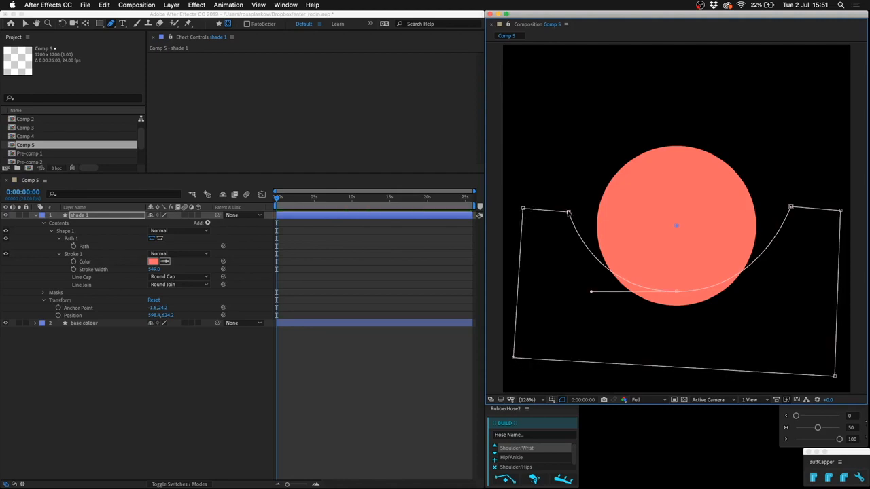
Feather the shade 1 mask by 151 pixels and nudge its path slightly upward.
left_click(119, 216)
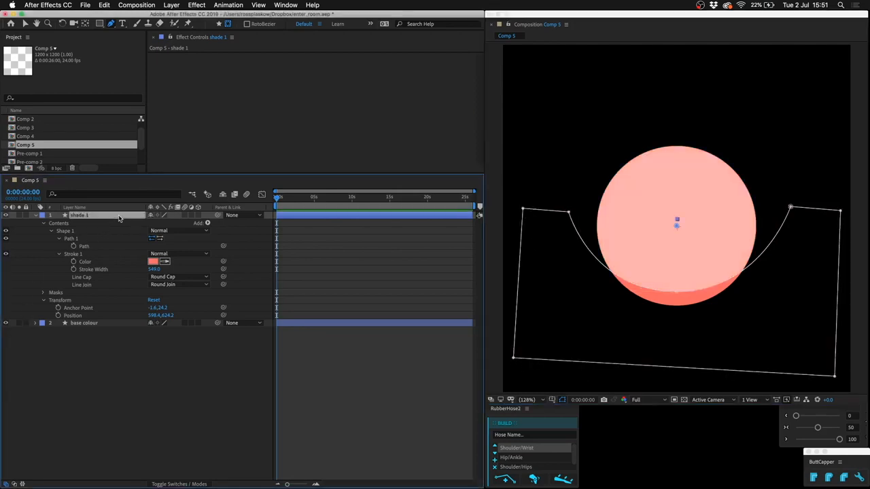
key("m")
key("m")
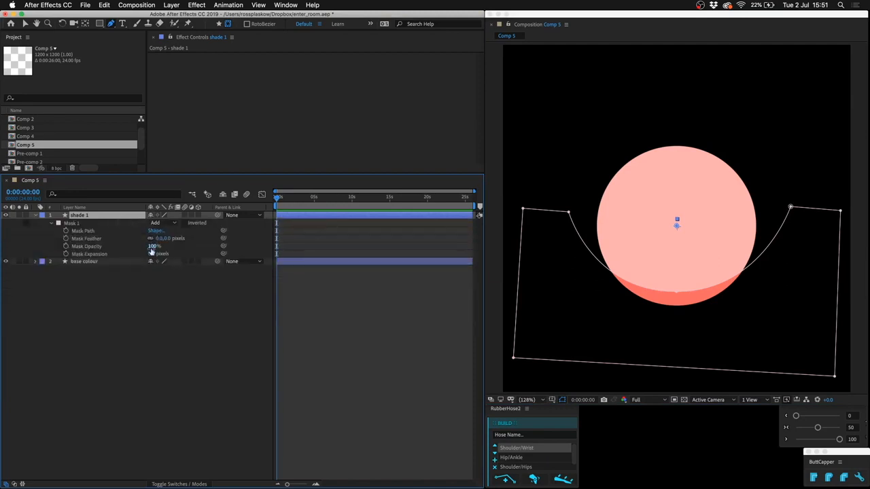
left_click_drag(167, 238, 221, 239)
left_click(89, 231)
key("shift+Up")
key("shift+Up")
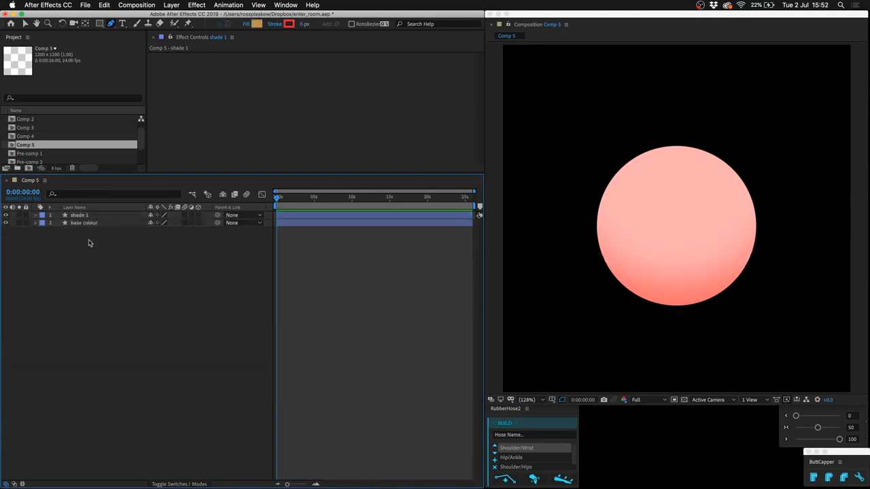
Duplicate the base colour layer and bring the copy above shade 1.
left_click(107, 225)
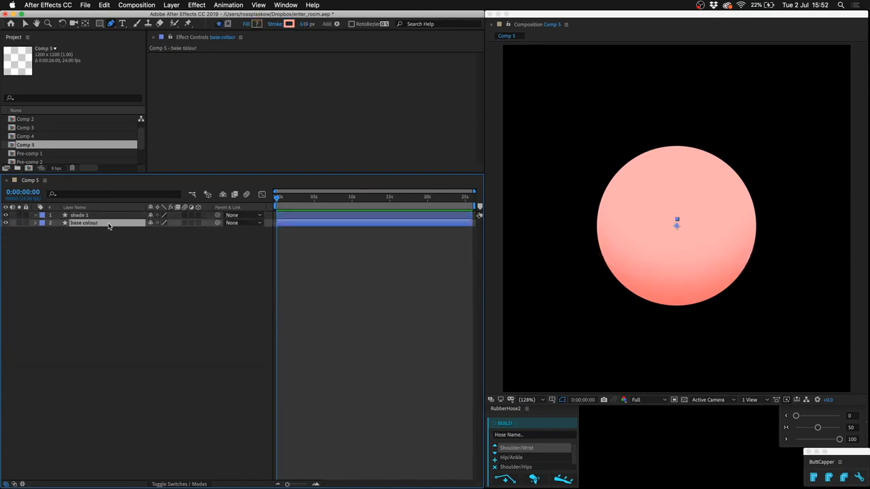
key("super+d")
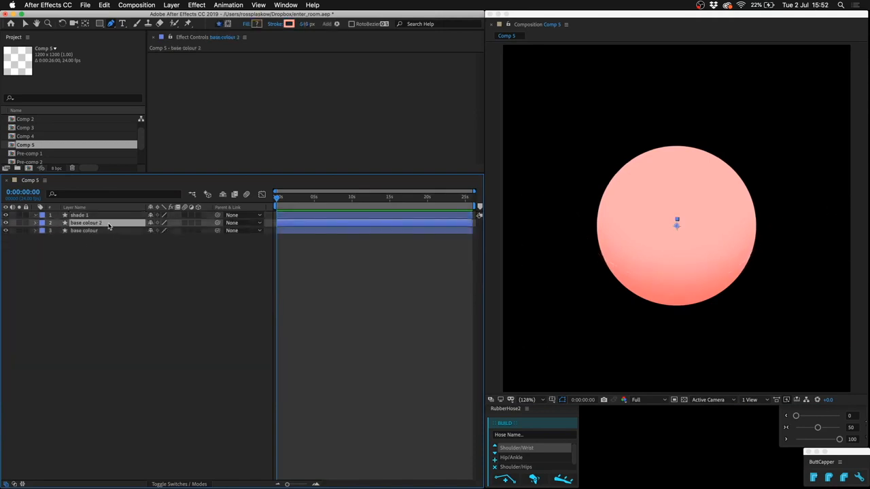
key("super+bracketright")
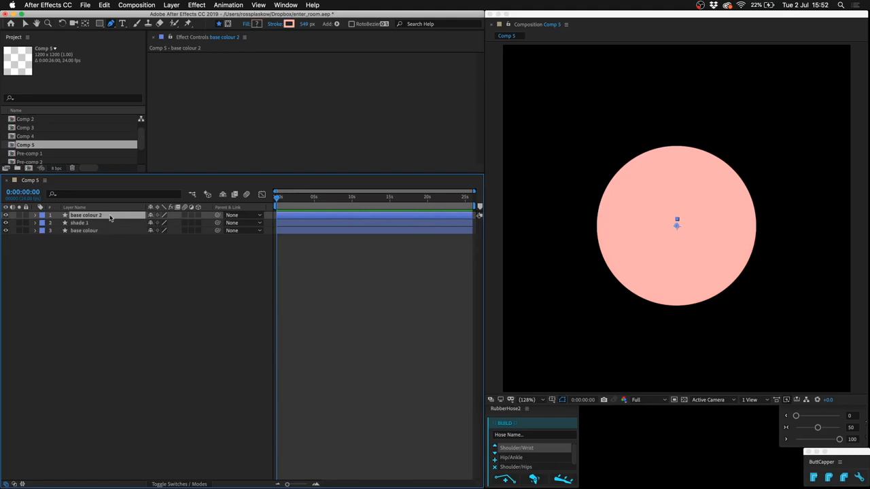
key("super+z")
key("super+shift+z")
Set the stroke colour of the base colour 2 layer to white, FFFFFF.
key("u")
key("u")
left_click(152, 261)
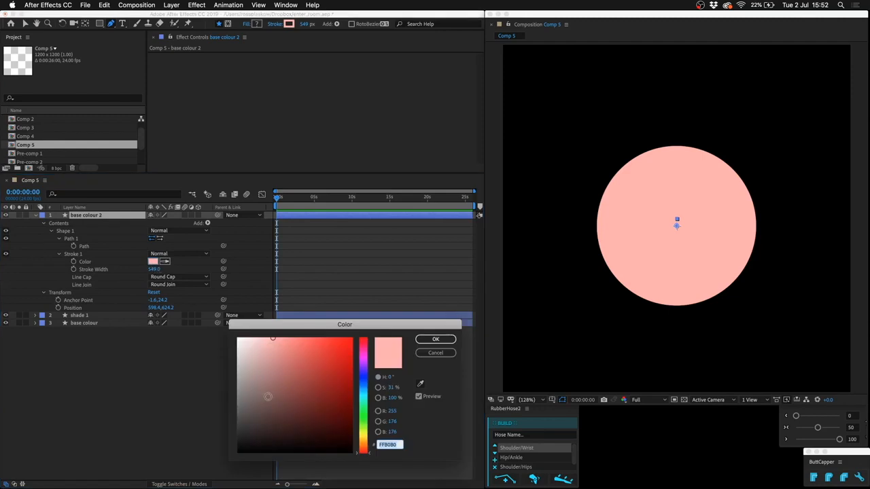
type("ffffff")
key("Return")
Draw a small, wide elliptical mask on the white base colour 2 layer, near the top of the circle.
left_click(125, 215)
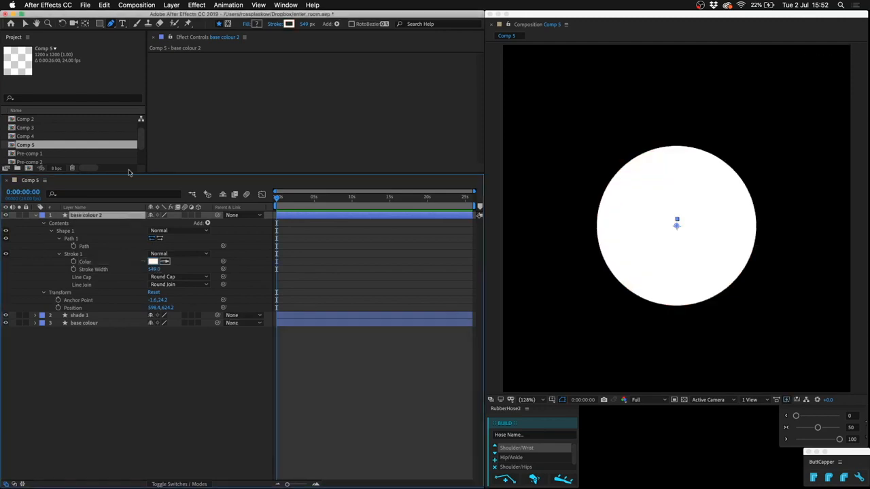
left_click(229, 24)
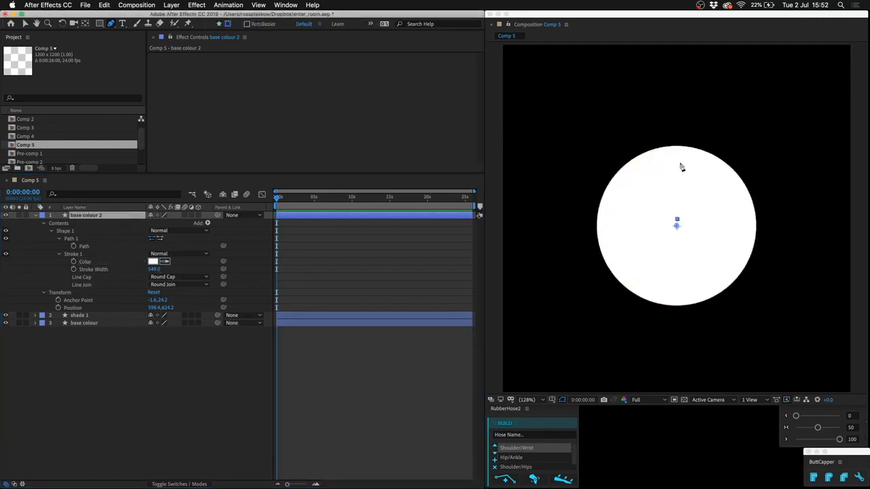
left_click_drag(676, 164, 634, 164)
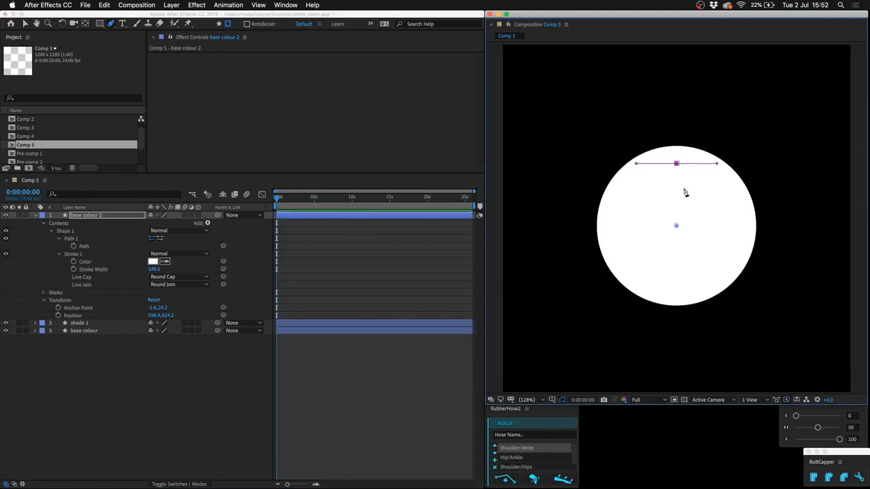
left_click_drag(677, 184, 719, 184)
left_click(676, 165)
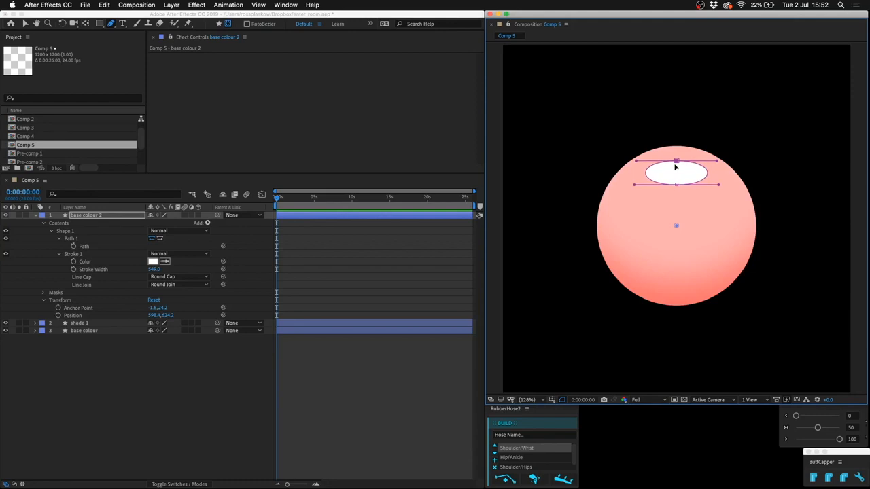
Feather the elliptical highlight mask by 121 pixels and deselect the layer.
key("f")
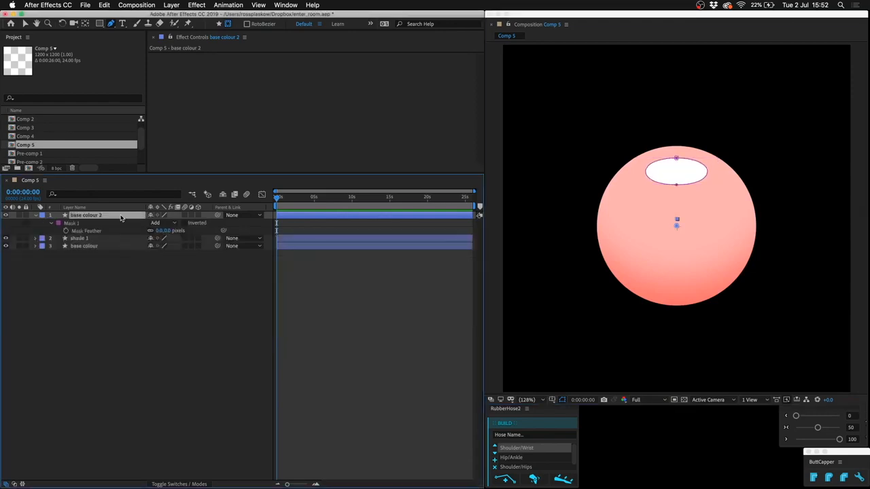
left_click_drag(168, 231, 215, 229)
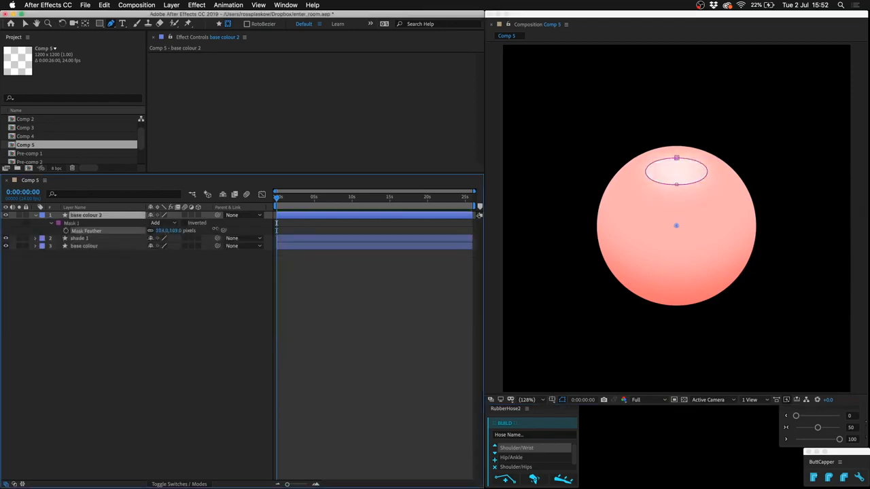
left_click(201, 347)
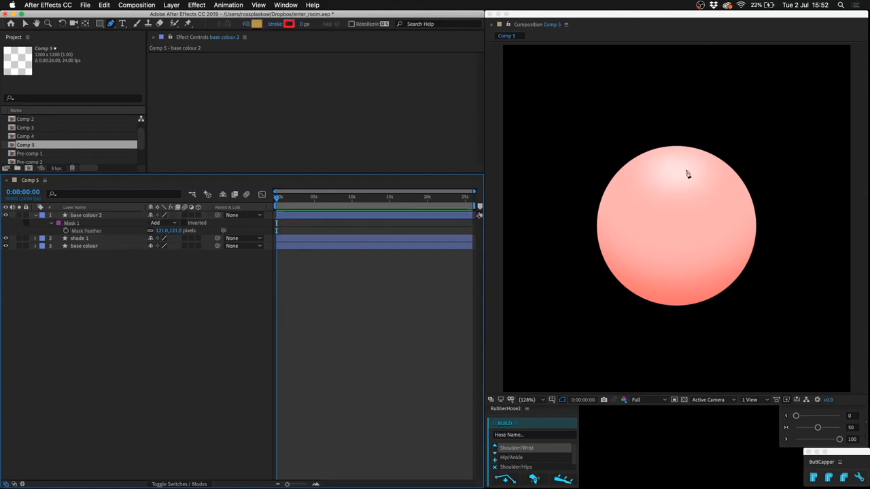
Duplicate the original base colour layer, place the copy at the top of the stack and name it "rim light".
left_click(113, 230)
key("super+d")
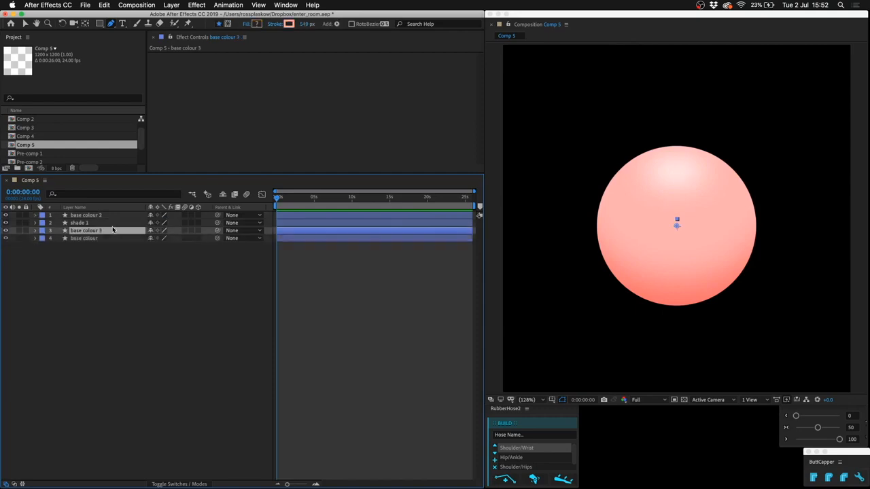
key("super+bracketright")
key("super+bracketright")
key("Return")
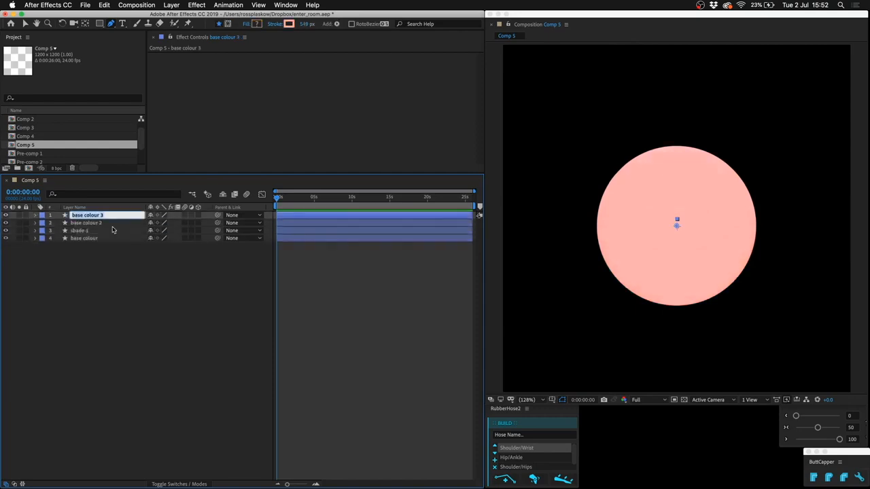
type("rim light")
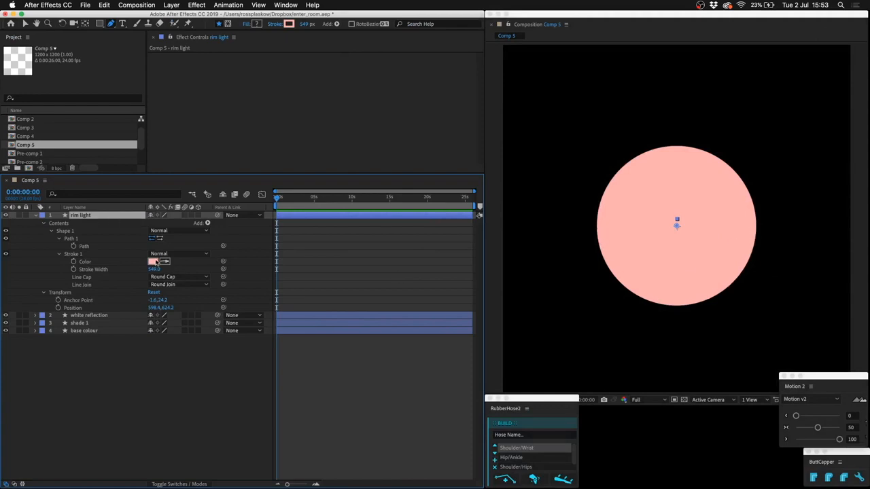
Set the rim light layer's stroke colour to white, FFFFFF.
left_click(155, 261)
mouse_move(272, 379)
left_mouse_down()
mouse_move(249, 346)
mouse_move(103, 250)
left_mouse_up()
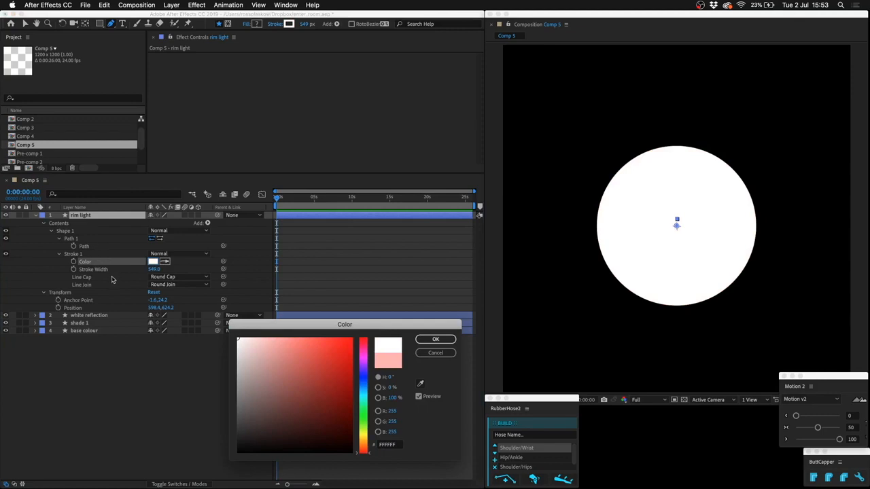
key("Return")
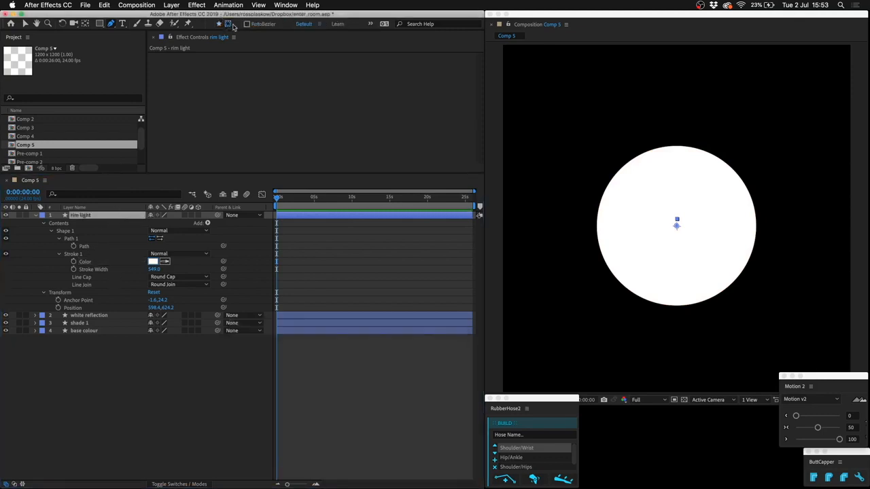
Draw a closed mask on rim light that follows the circle's lower edge and encloses the area outside it.
left_click(594, 212)
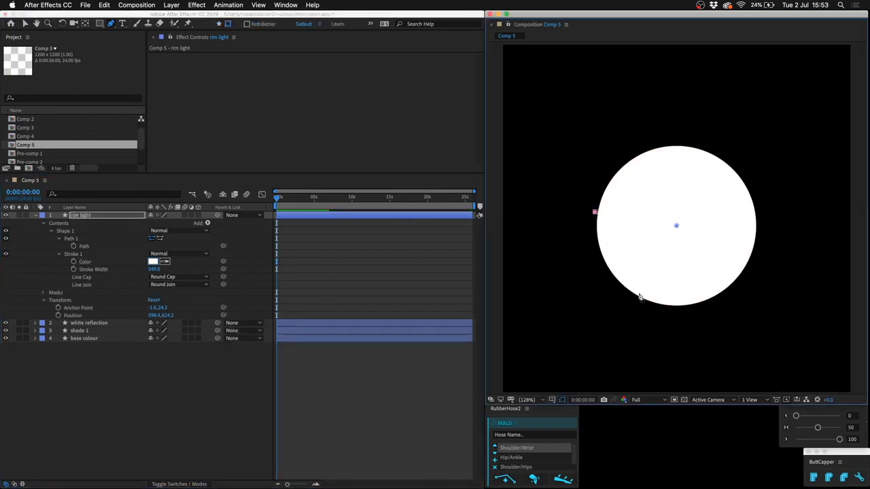
left_click_drag(677, 305, 759, 302)
left_click(758, 210)
left_click(809, 209)
left_click(806, 367)
left_click(545, 337)
left_click(553, 218)
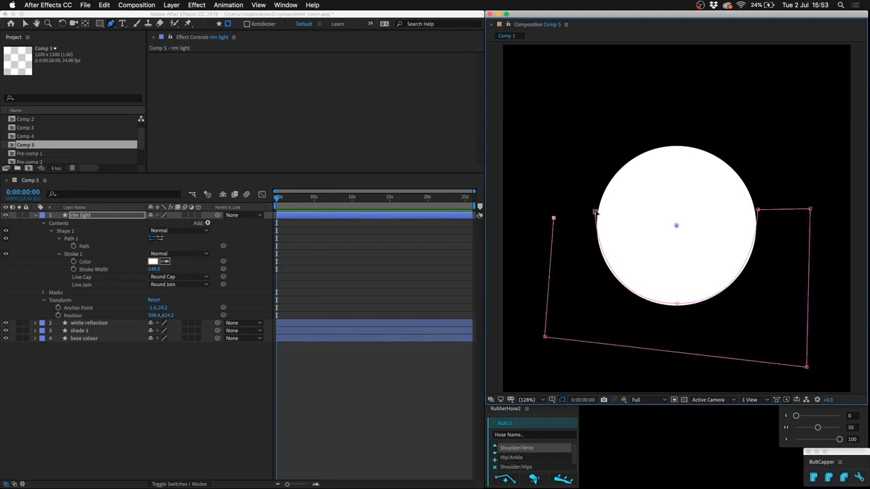
left_click(595, 212)
Fit the rim light mask to the circle's edge by adjusting its bottom point and adding a curve point on each lower side.
left_click_drag(677, 306, 677, 307)
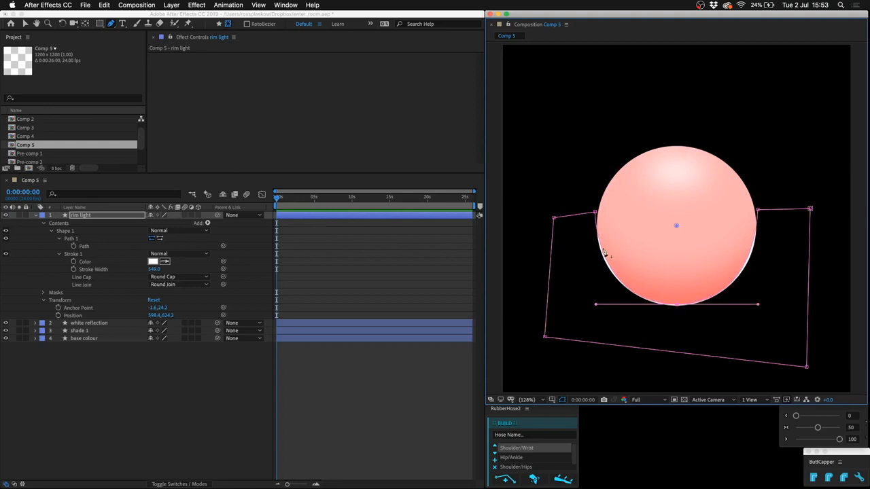
left_click_drag(607, 262, 680, 282)
left_click_drag(752, 255, 750, 255)
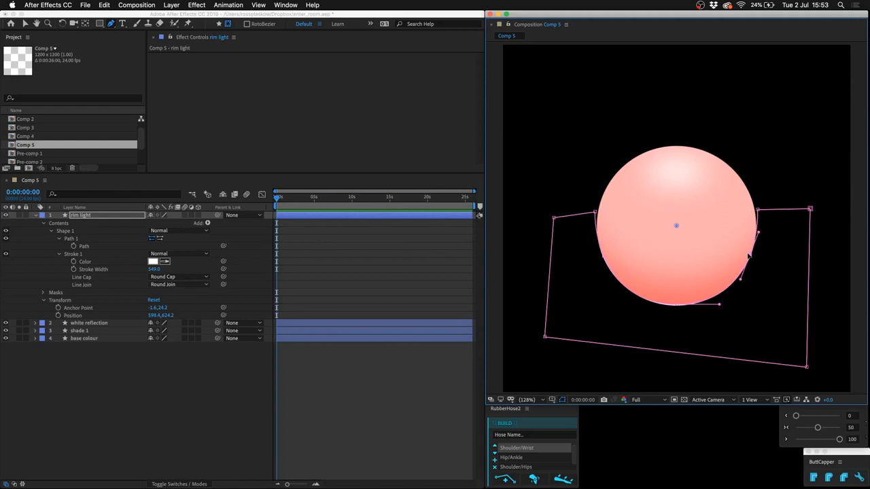
Feather the rim light mask by 37 pixels.
left_click(117, 217)
key("f")
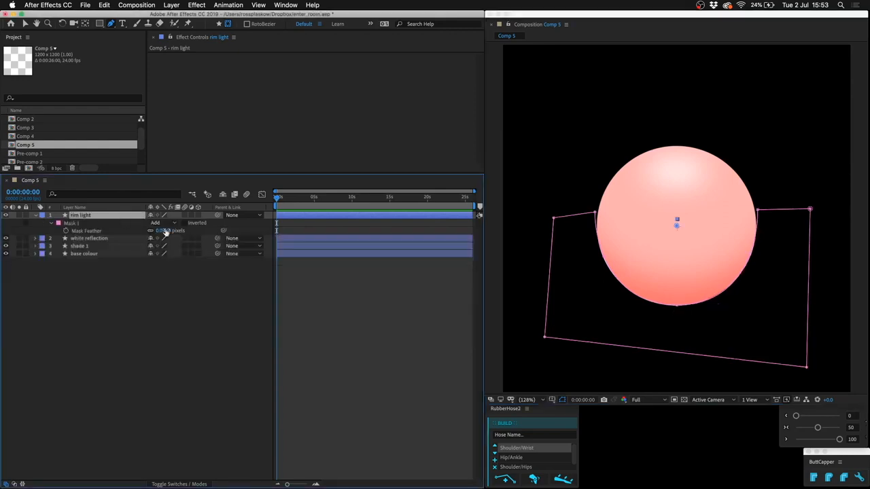
left_click_drag(168, 231, 187, 231)
Nudge the rim light mask's side and bottom points slightly outward to thin the rim, and deselect the layer.
left_click_drag(604, 260, 602, 259)
left_click(752, 256)
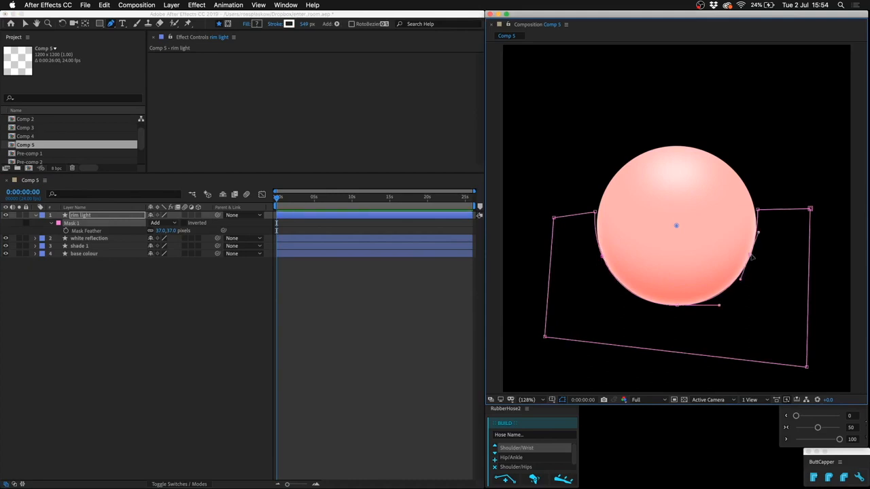
left_click(678, 307)
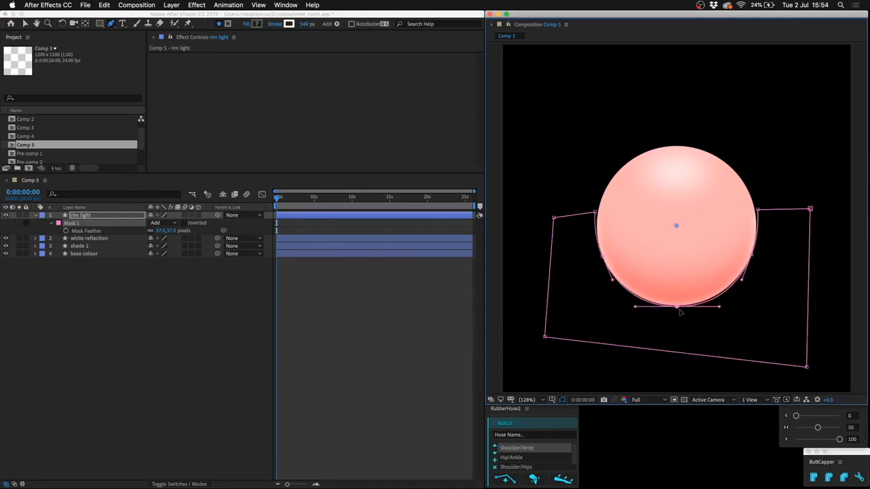
left_click(372, 365)
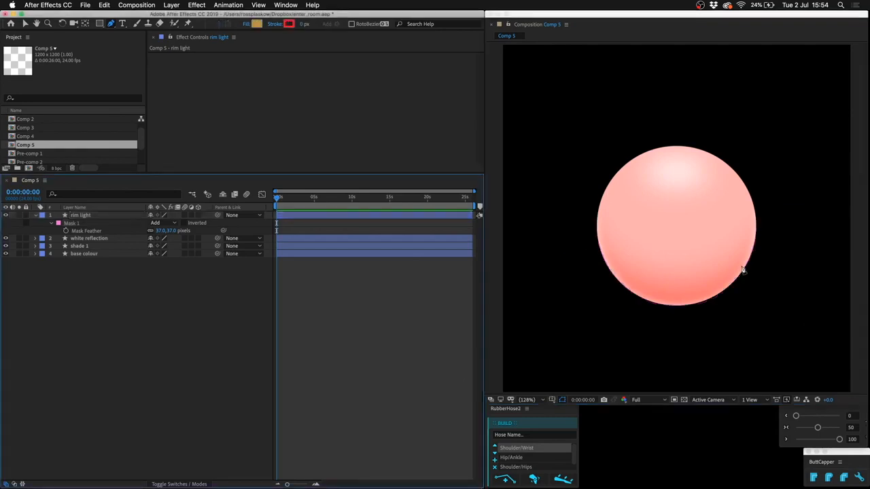
Change the stroke color of the shade 1 layer to a stronger red, about FF3F3F.
left_click(99, 249)
key("u")
key("u")
left_click(153, 292)
left_click_drag(322, 340, 326, 335)
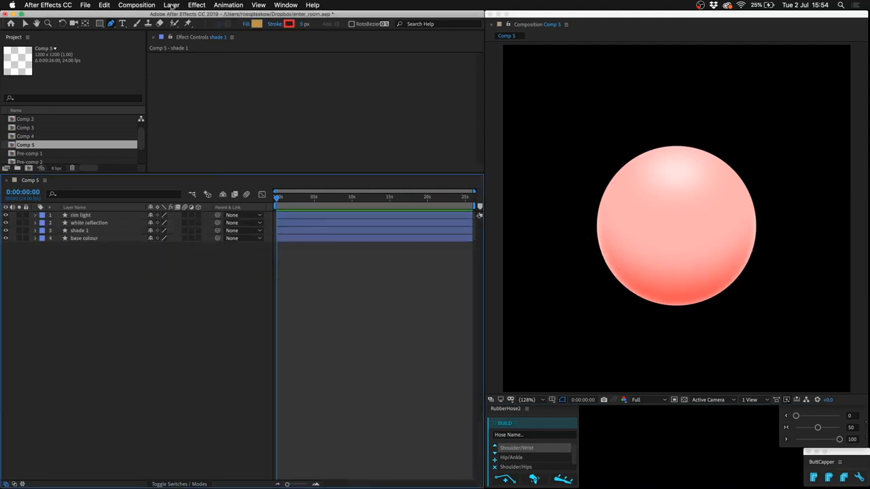
Add an adjustment layer above the ball with a Hue/Saturation effect and set its Master Hue to -37°.
left_click(172, 5)
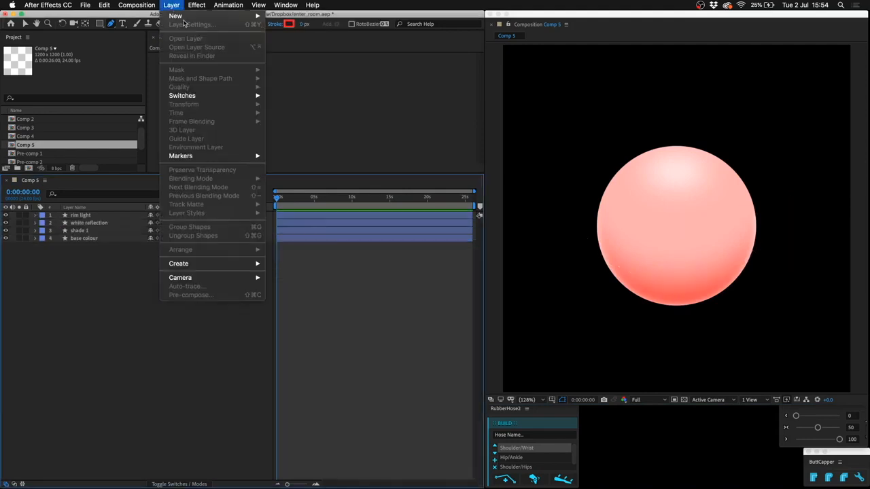
mouse_move(181, 15)
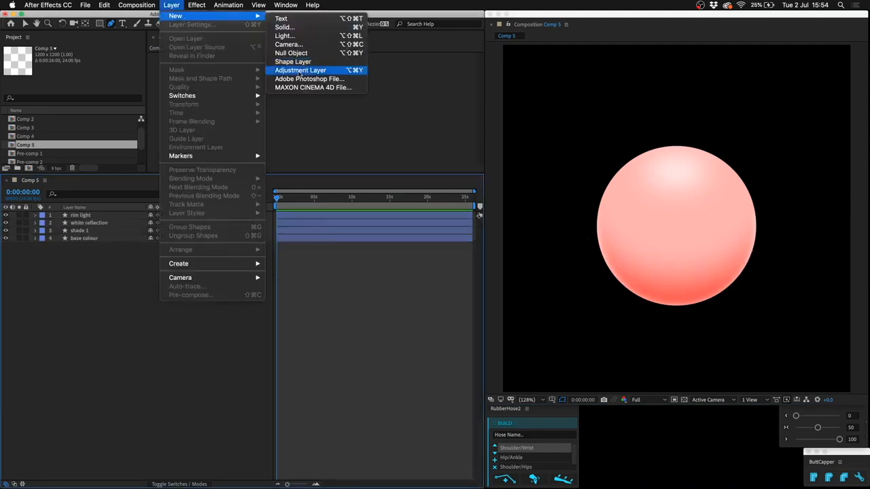
left_click(300, 71)
left_click(196, 5)
mouse_move(231, 99)
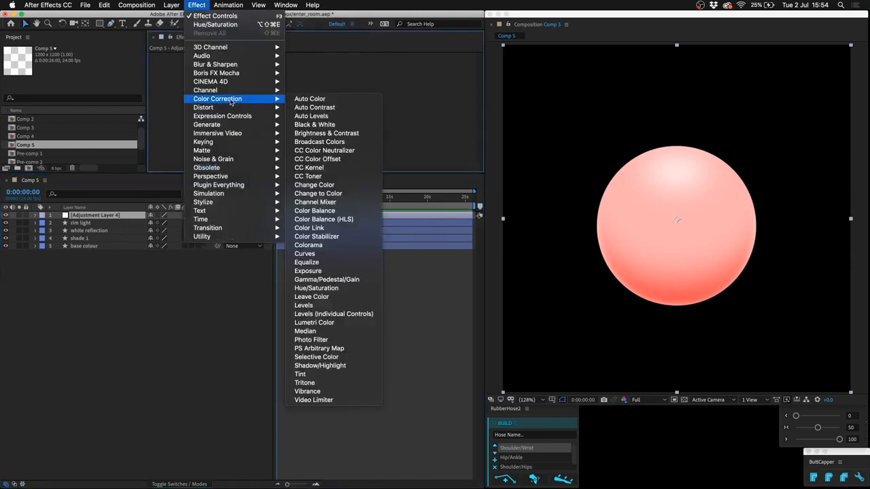
left_click(337, 288)
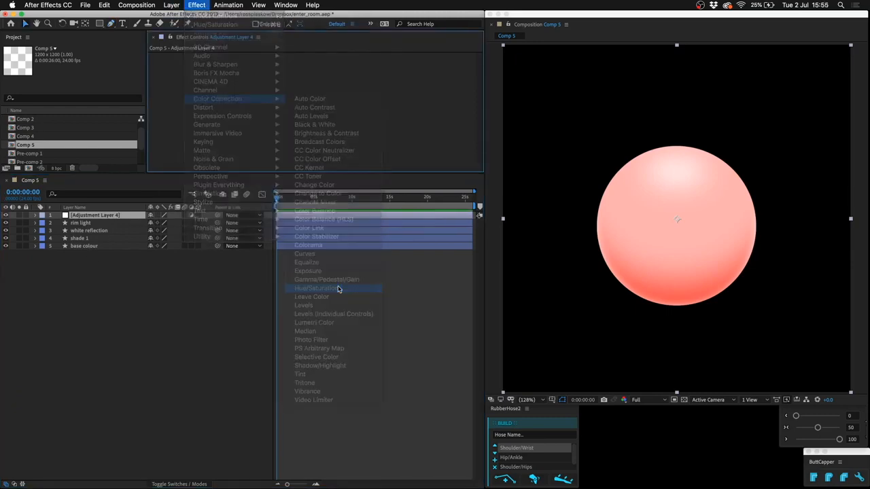
left_click_drag(331, 111, 328, 110)
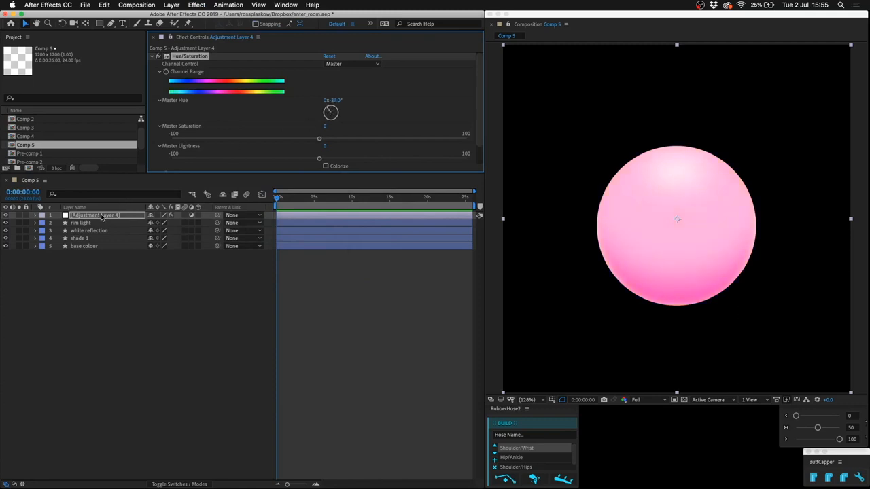
Draw a crescent-shaped mask on the adjustment layer across the ball's lower part and feather it by 112 pixels.
left_click(112, 24)
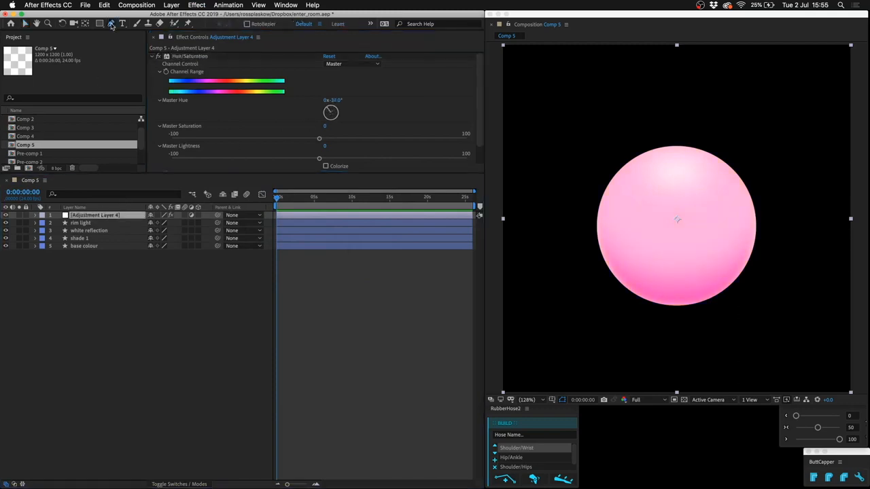
left_click(547, 176)
left_click_drag(678, 271, 770, 271)
left_click(808, 175)
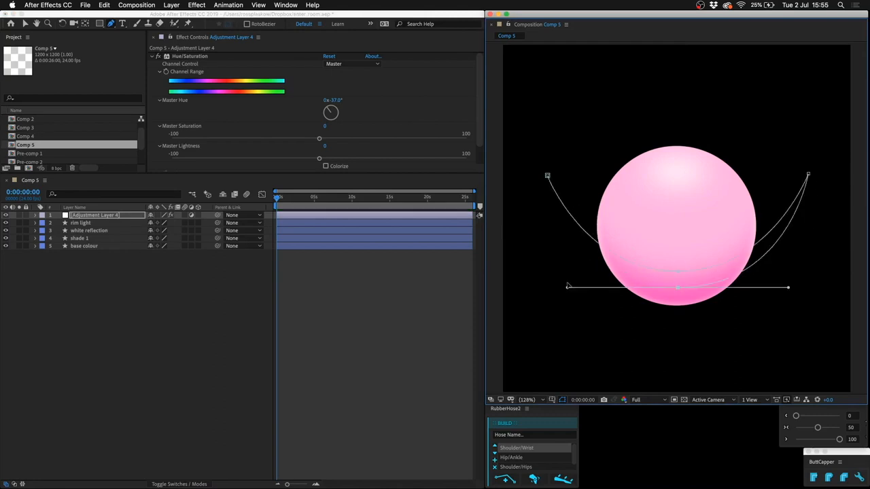
left_click(547, 176)
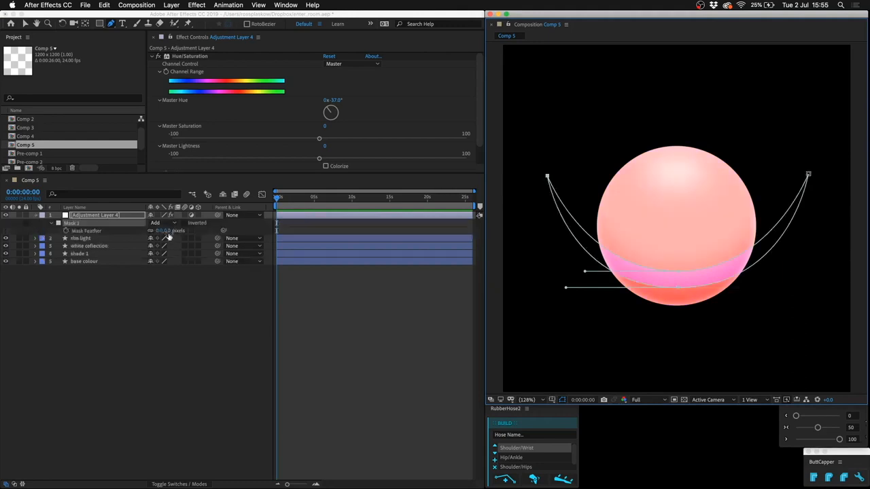
left_click_drag(166, 230, 218, 228)
left_click(373, 365)
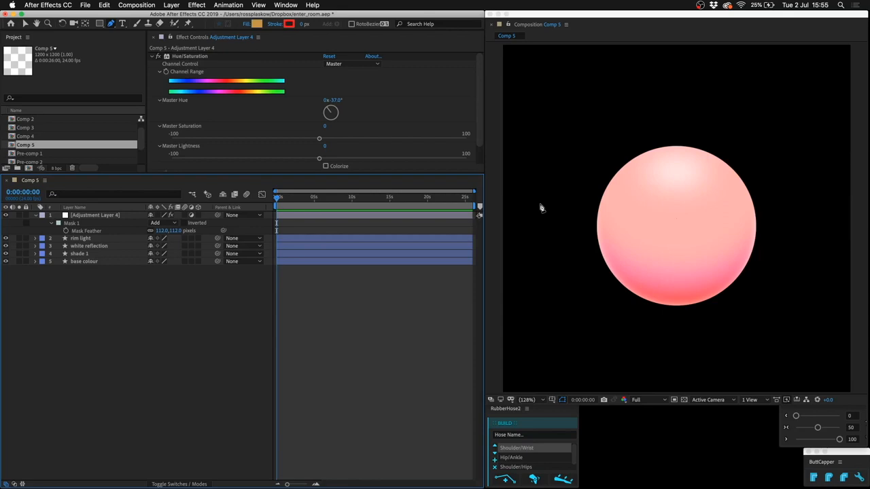
Pre-compose the adjustment layer and all four ball layers together, and duplicate the resulting pre-comp.
left_click(108, 214)
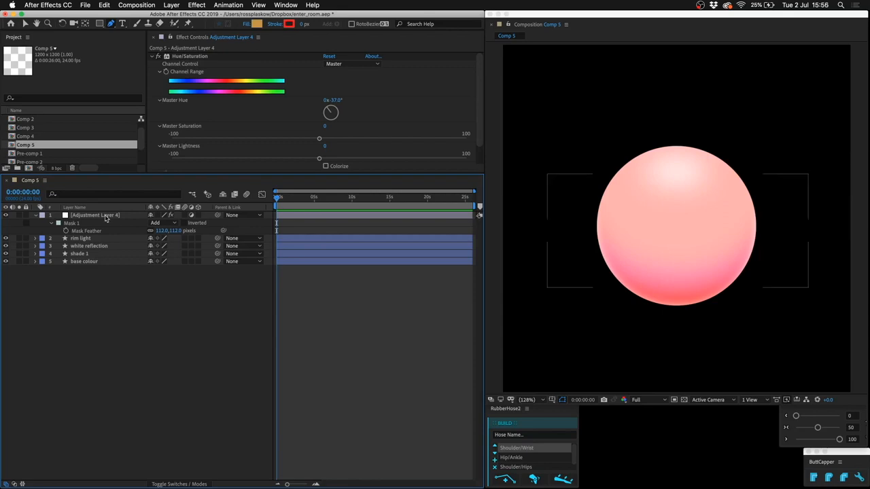
key("u")
left_click_drag(141, 290, 72, 180)
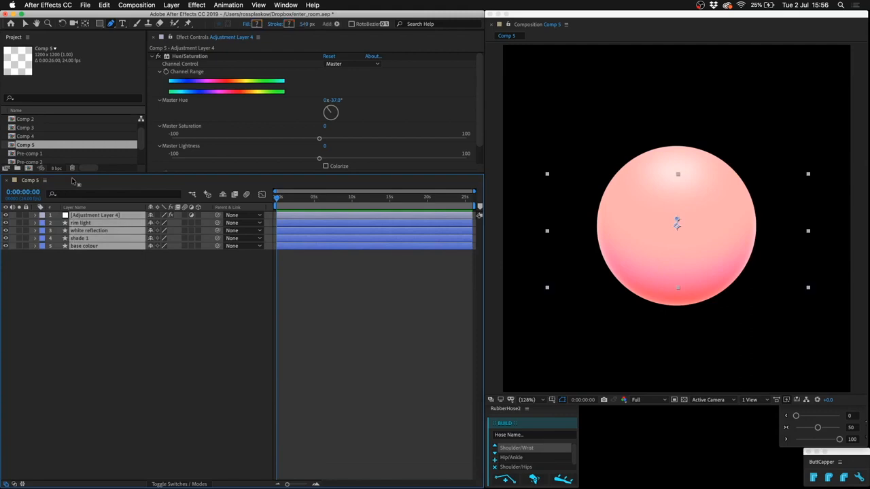
key("super+shift+c")
key("Return")
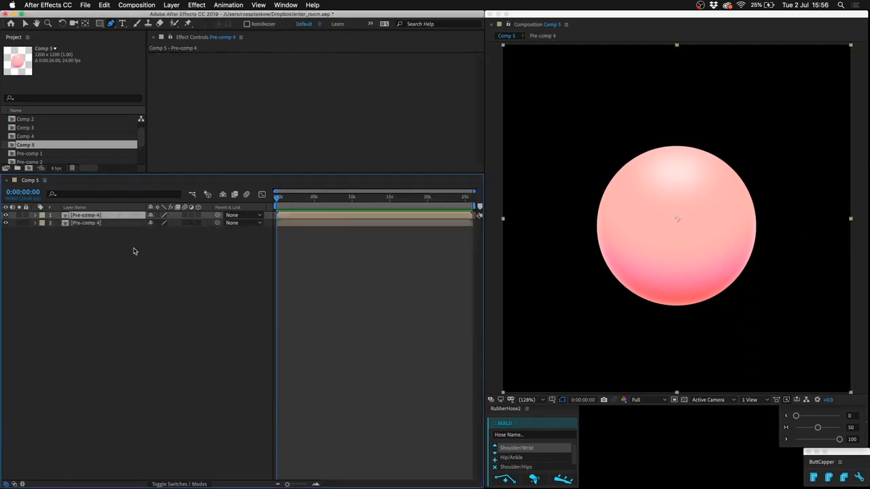
Apply a Fill effect in saturated blue to the upper pre-comp and lower the layer's opacity to 30%.
left_click(196, 5)
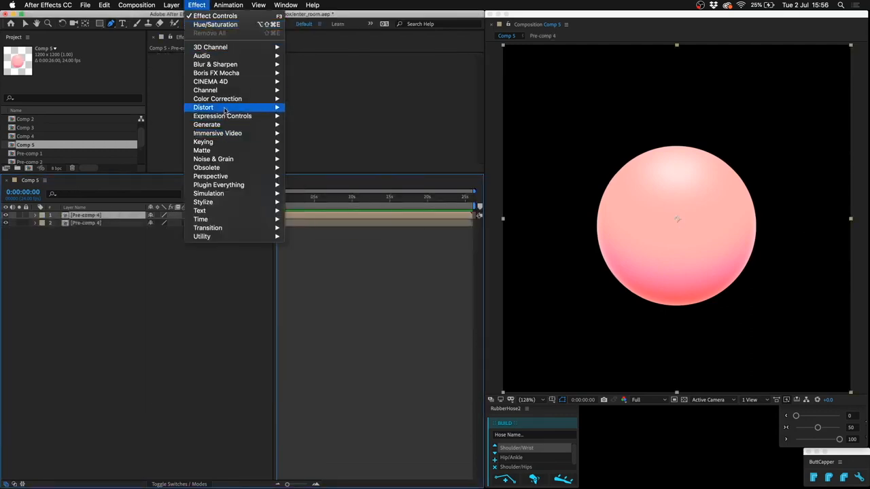
mouse_move(227, 102)
mouse_move(224, 124)
left_click(312, 255)
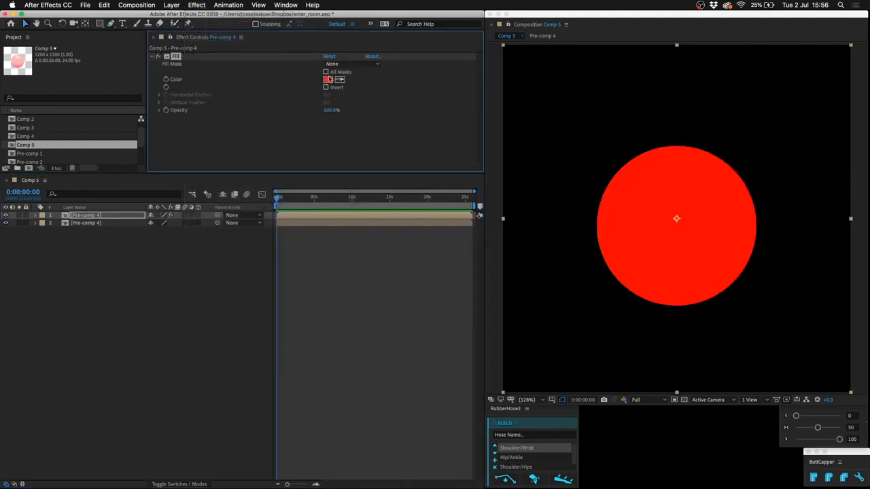
left_click(327, 78)
left_click(364, 383)
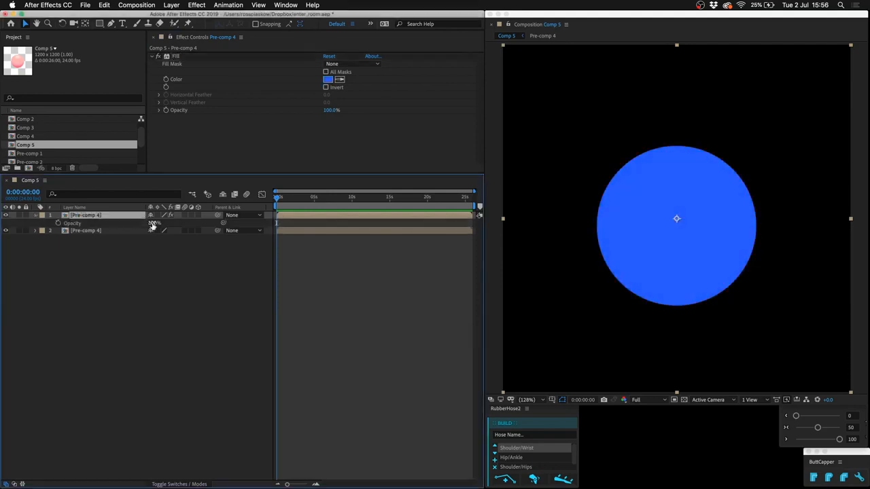
left_click_drag(154, 223, 126, 225)
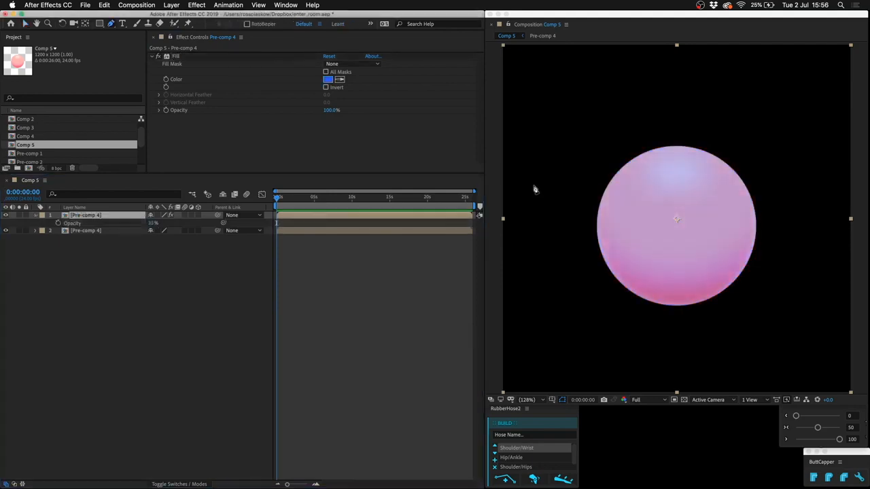
Draw a closed mask on the blue pre-comp that curves across the ball and encloses its lower part.
left_click(533, 185)
left_click_drag(678, 276, 779, 276)
left_click(829, 178)
left_click(844, 388)
left_click(504, 371)
left_click(534, 185)
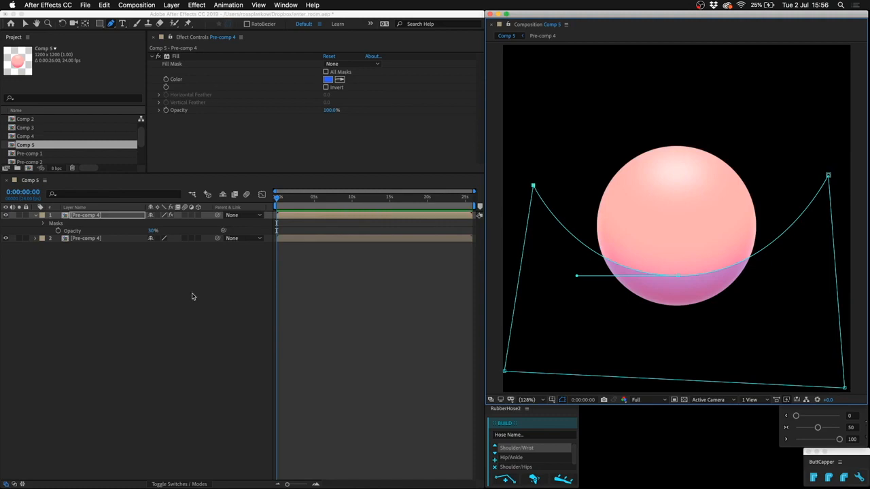
Feather the blue pre-comp's mask by about 153 pixels and deselect the layer.
key("f")
left_click_drag(170, 231, 224, 222)
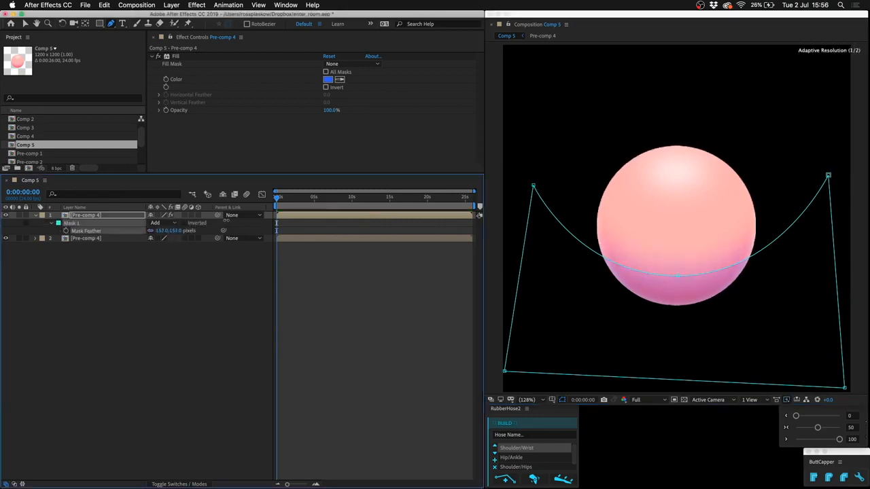
left_click(219, 342)
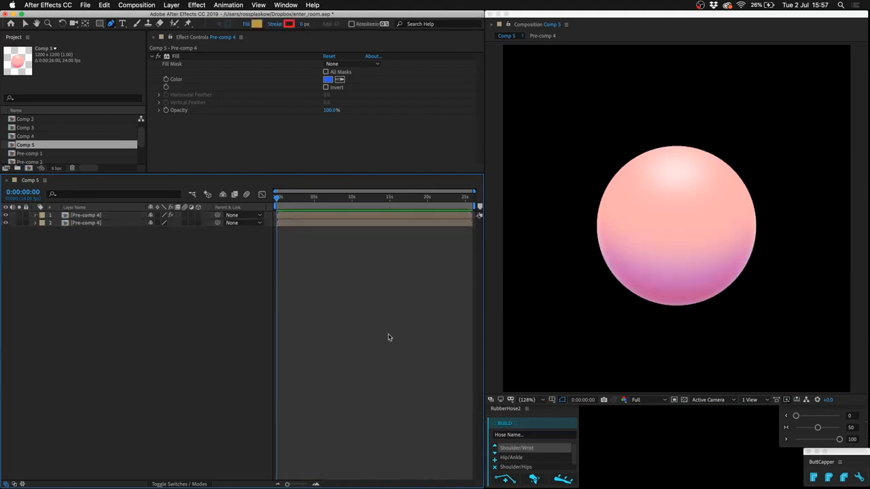
Draw a small slanted oval shape near the ball's upper-right edge and delete its stroke.
left_click_drag(697, 161, 720, 168)
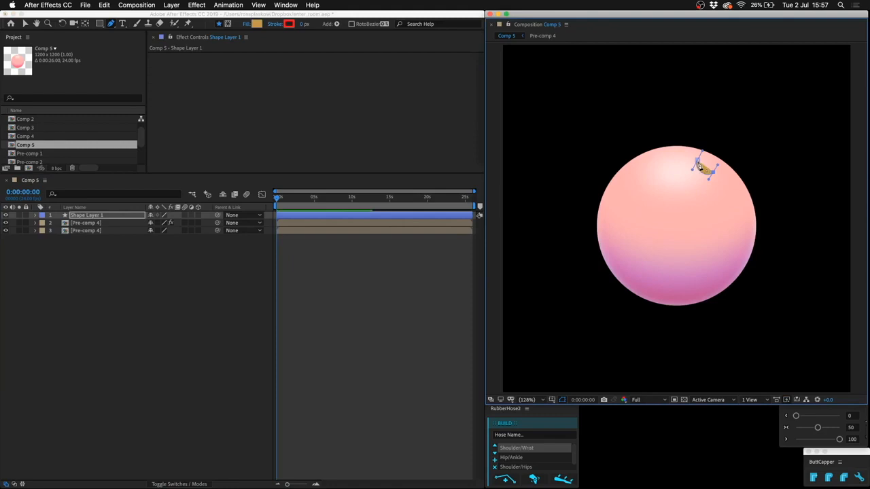
left_click(698, 161)
key("u")
key("u")
left_click(81, 254)
key("Delete")
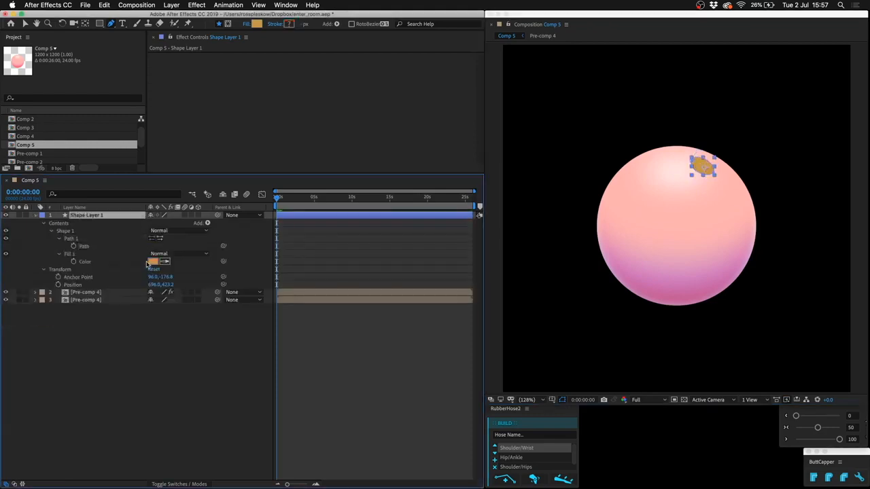
Change the small oval's fill color to white and deselect the layer.
left_click(153, 261)
left_click_drag(260, 352, 168, 301)
key("Return")
left_click(262, 365)
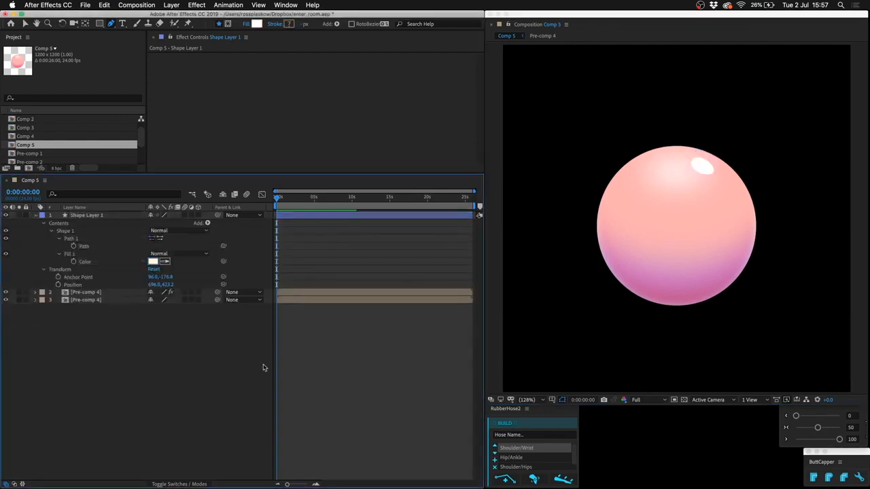
Duplicate the white oval's path within its shape layer and offset one copy diagonally down and to the right.
left_click(93, 246)
key("super+d")
left_click(93, 247)
key("shift+Down")
key("shift+Right")
key("shift+Down")
key("shift+Right")
key("shift+Down")
key("shift+Right")
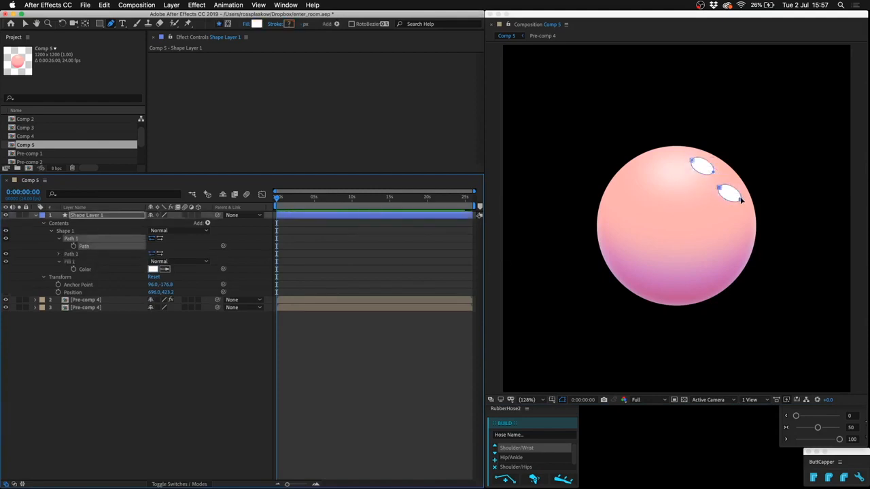
Shrink the lower oval close beside the first one, and nudge the whole highlight layer slightly down and right.
key("v")
double_click(730, 193)
left_click_drag(745, 208, 731, 197)
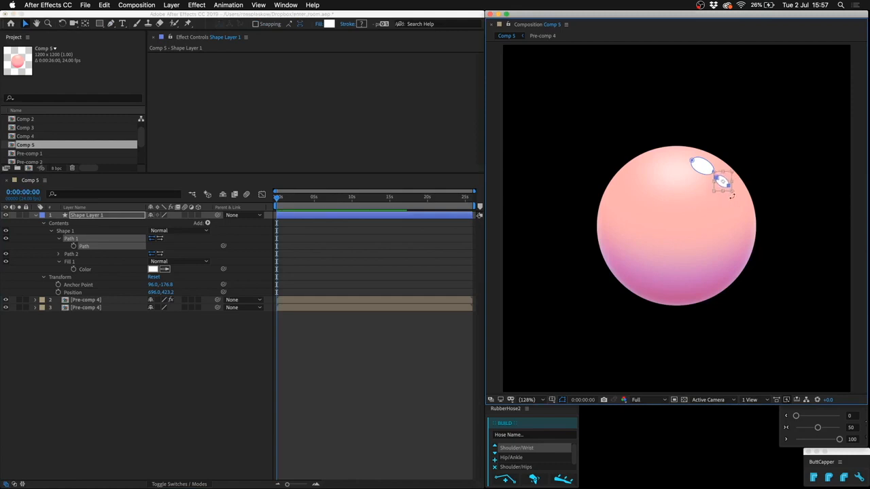
left_click(73, 292)
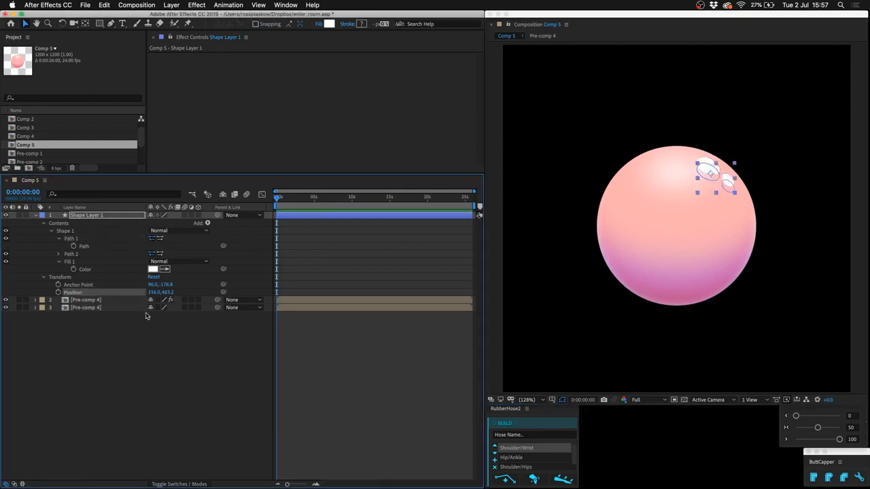
left_click(181, 412)
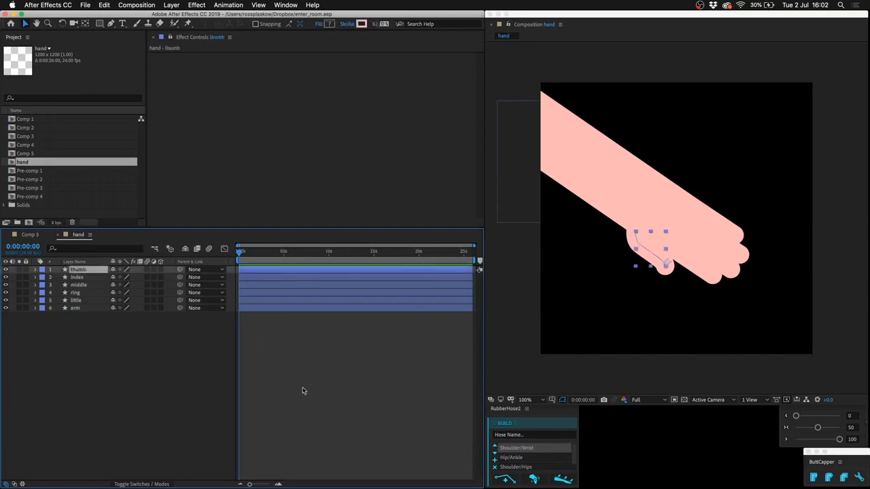
left_click(304, 391)
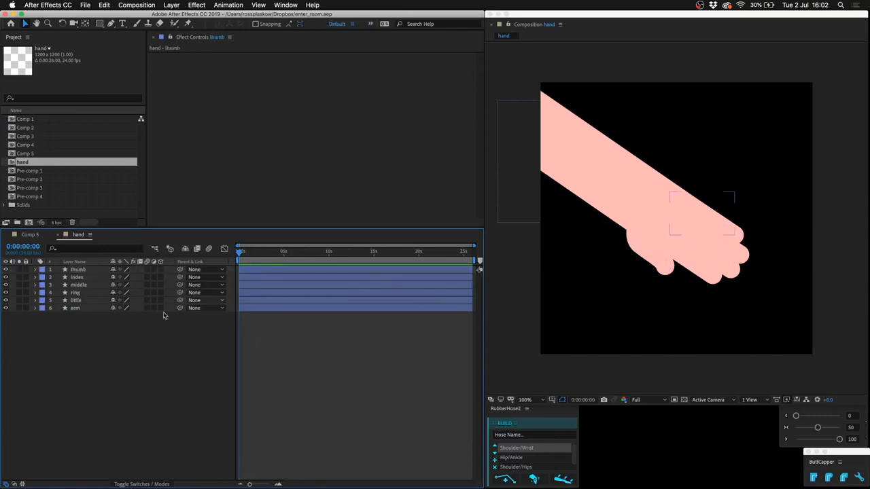
left_click(640, 238)
Duplicate the index layer in the hand comp and rename the copy index shade.
left_click(94, 279)
key("ctrl+d")
key("u")
key("u")
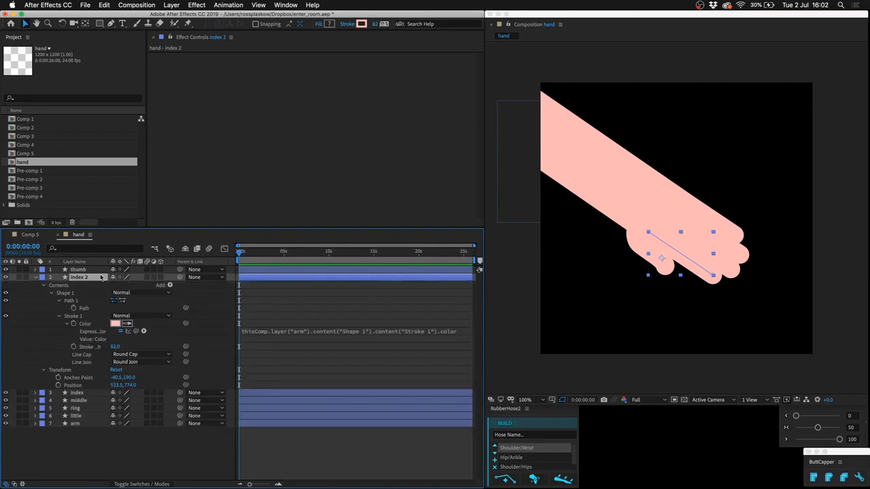
key("Return")
type("ind")
key("Return")
Remove the expression from index shade's stroke color and change the color to a darker coral red.
left_click(74, 323, "alt")
left_click(116, 324)
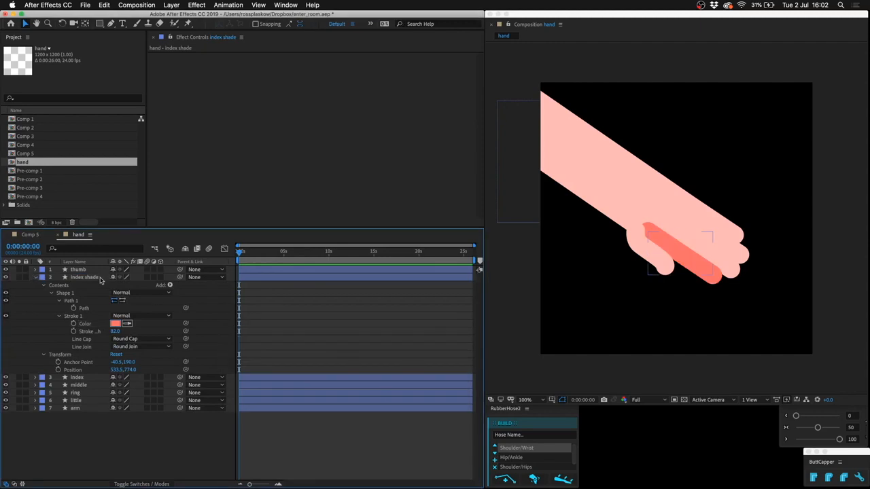
left_click(100, 280)
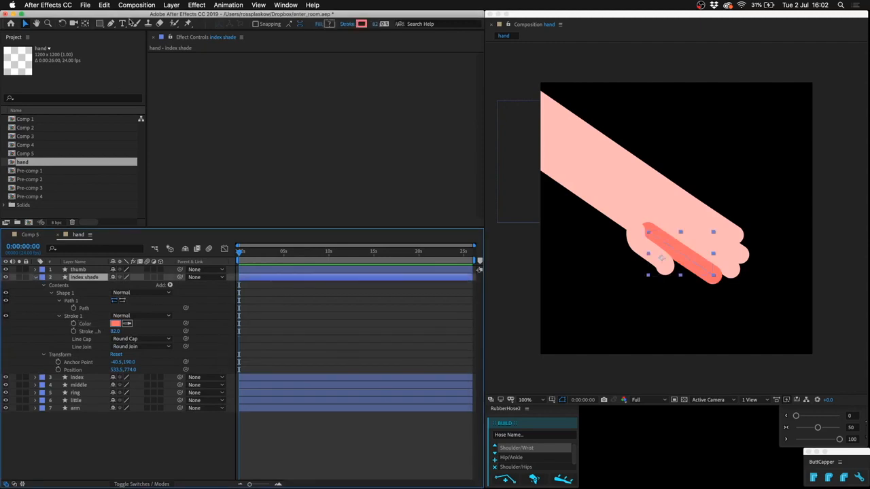
Draw a closed mask on index shade around the area where the thumb overlaps the index finger.
left_click(111, 24)
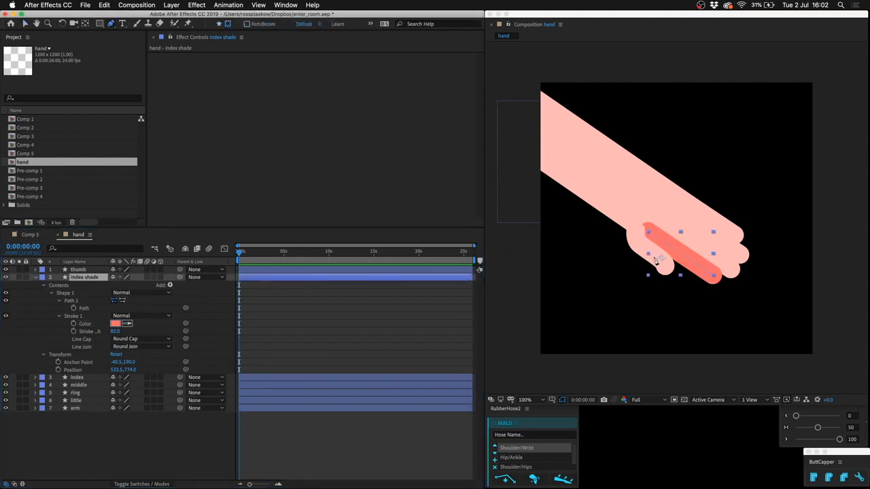
left_click(652, 247)
left_click(674, 255)
left_click(676, 295)
left_click(643, 277)
left_click(652, 244)
Feather the index shade mask by 73 pixels and deselect the layer.
key("f")
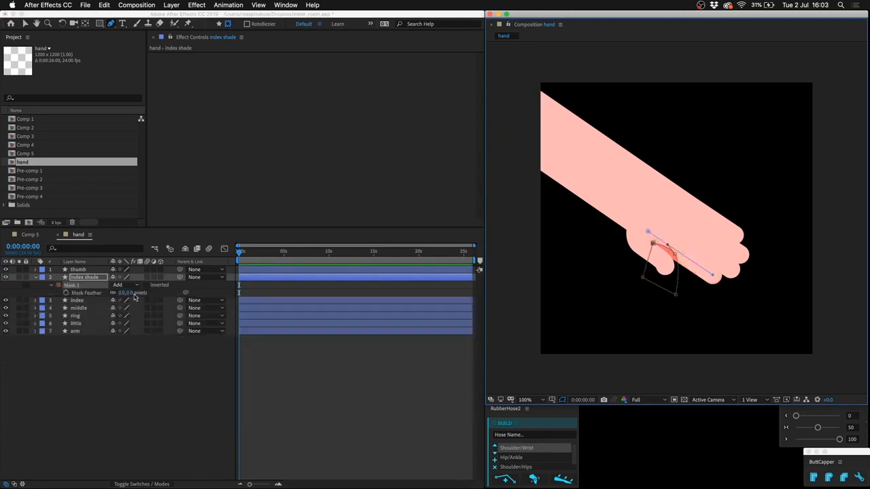
left_click_drag(131, 294, 179, 293)
left_click(253, 375)
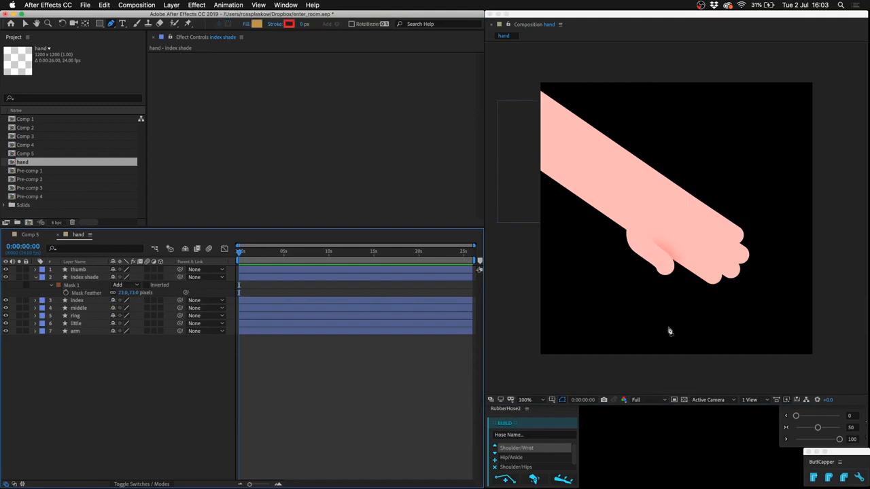
Duplicate the middle layer and rename the copy middle shade.
left_click(83, 309)
key("super+d")
key("Return")
type("middle shade")
key("Return")
Remove the expression from middle shade's stroke color and set the color to coral red FF6565.
key("u")
key("u")
left_click(73, 355, "alt")
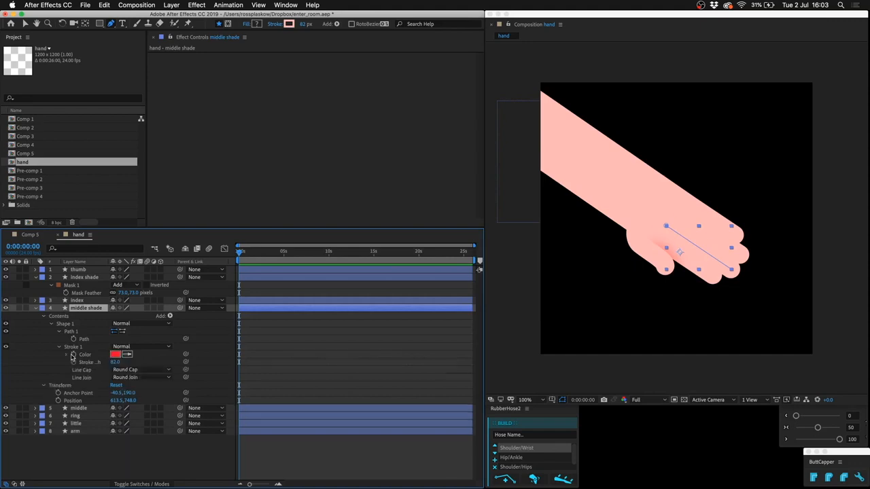
left_click(115, 354)
left_click(306, 338)
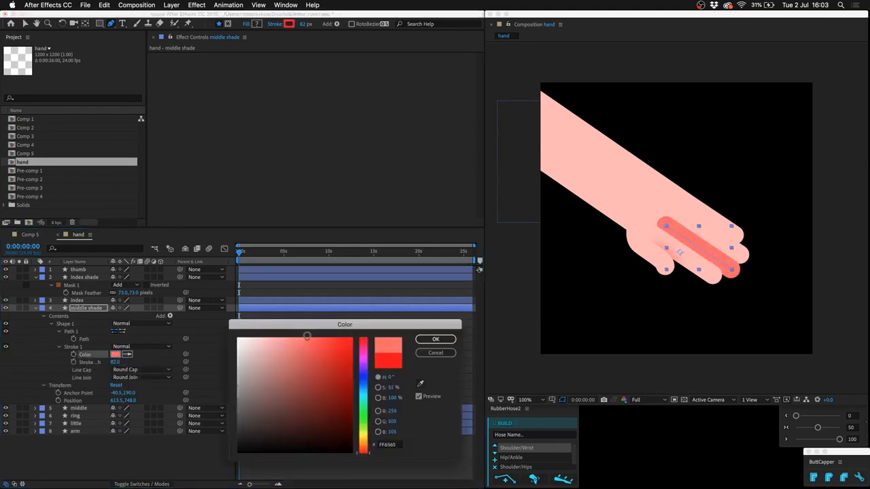
key("Return")
key("u")
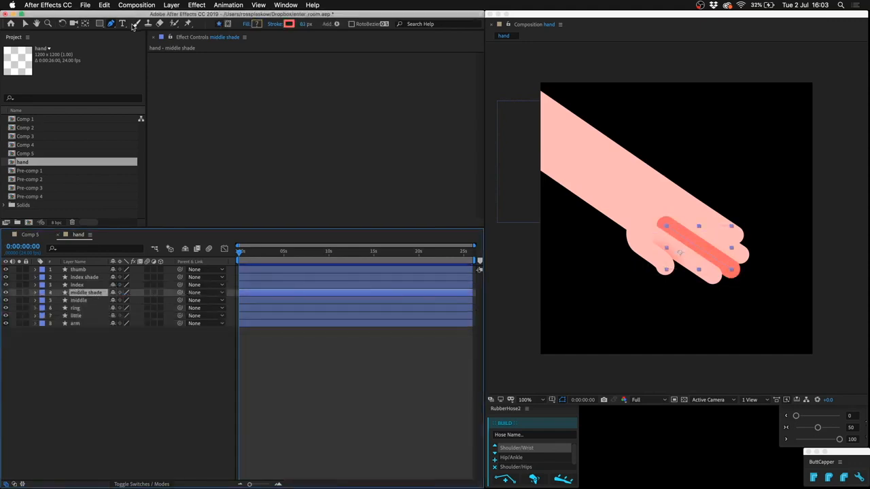
Draw a closed mask on middle shade along the edge where the index finger overlaps it, and feather the mask.
left_click(228, 24)
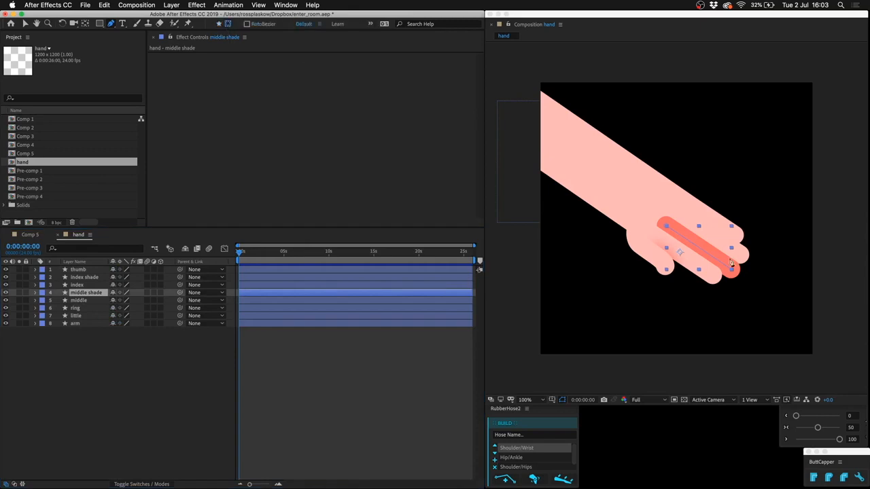
left_click(684, 247)
left_click_drag(706, 255, 721, 292)
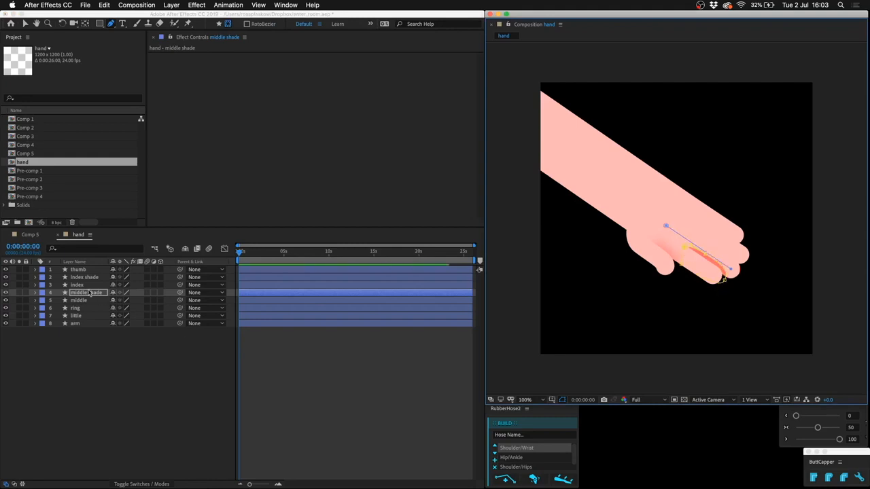
key("f")
left_click(177, 402)
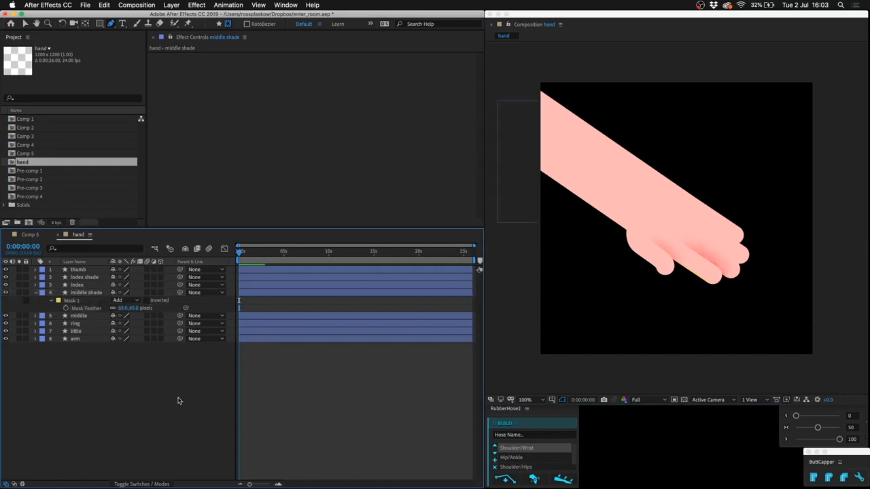
Set index shade's mask feather to 89 pixels and link middle shade's mask feather to it.
left_click(93, 278)
key("f")
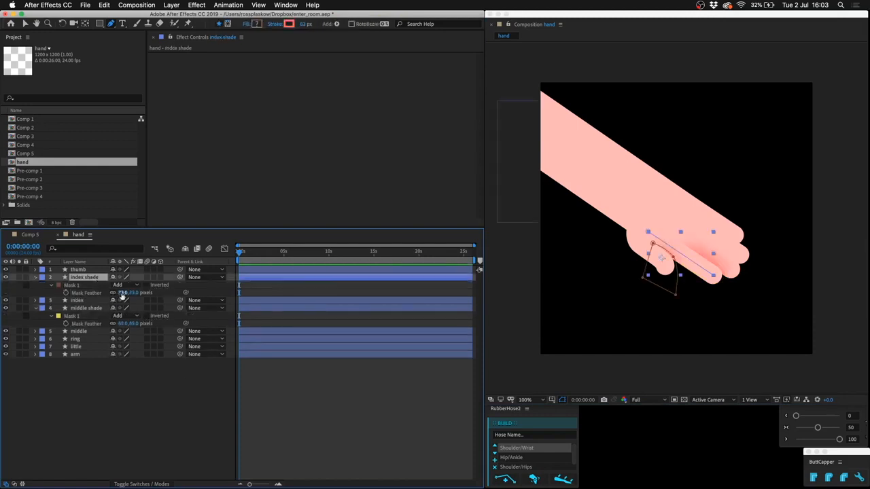
left_click_drag(186, 324, 87, 295)
key("u")
Duplicate the ring layer and rename the copy ring shade.
left_click(87, 310)
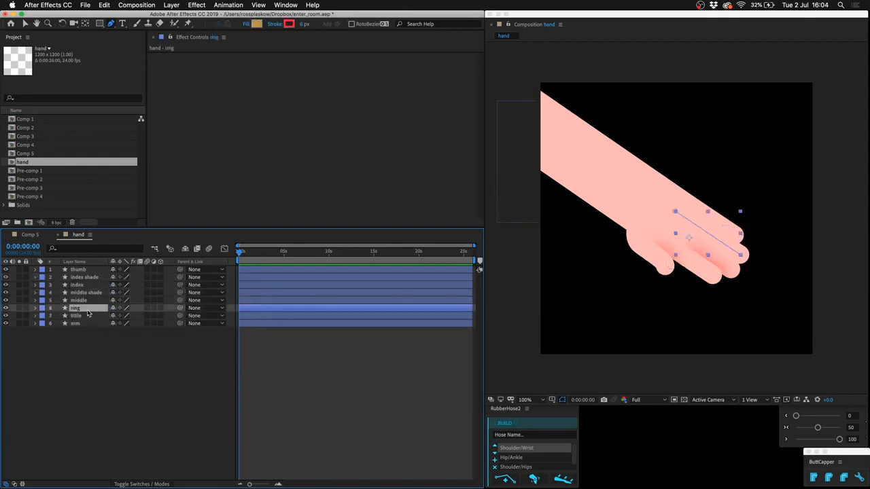
key("super+d")
key("u")
key("u")
key("Return")
type("ring shade")
key("Return")
Keyframe index shade's stroke color and reveal only that property, with the other layers collapsed.
left_click(87, 276)
key("u")
left_click(75, 324)
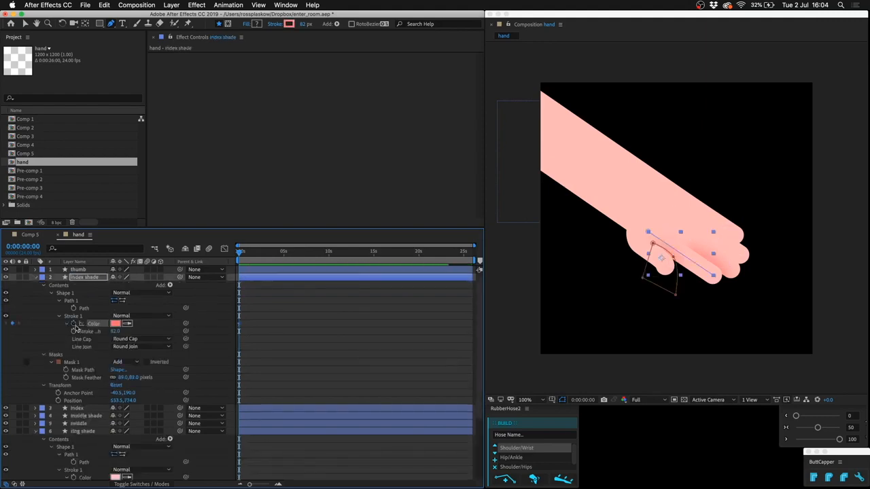
left_click(303, 337)
key("u")
key("u")
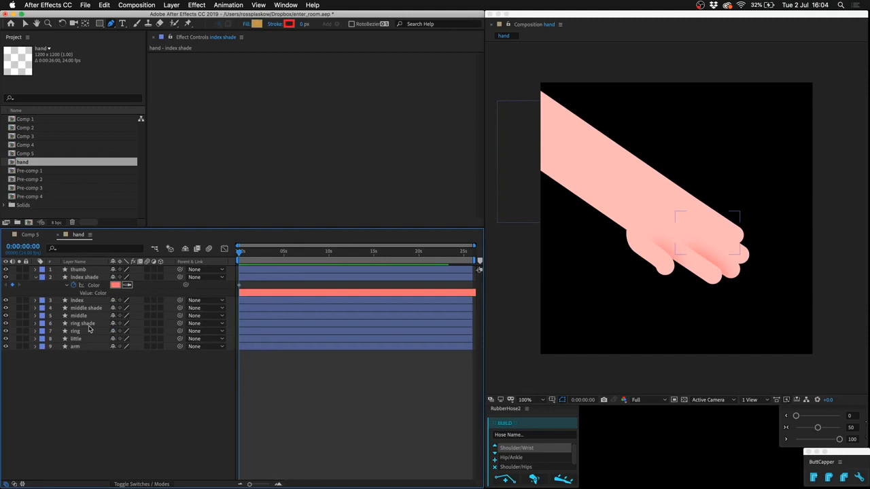
Link ring shade's stroke color to index shade's stroke color with an expression.
left_click(82, 324)
key("u")
left_click_drag(135, 378, 95, 285)
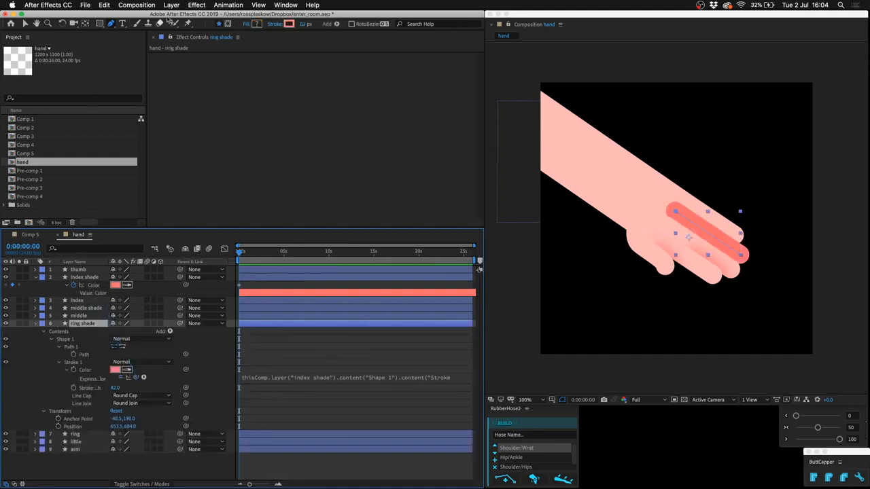
Draw a closed mask on ring shade along the edge where the middle finger overlaps the ring finger.
left_click(228, 25)
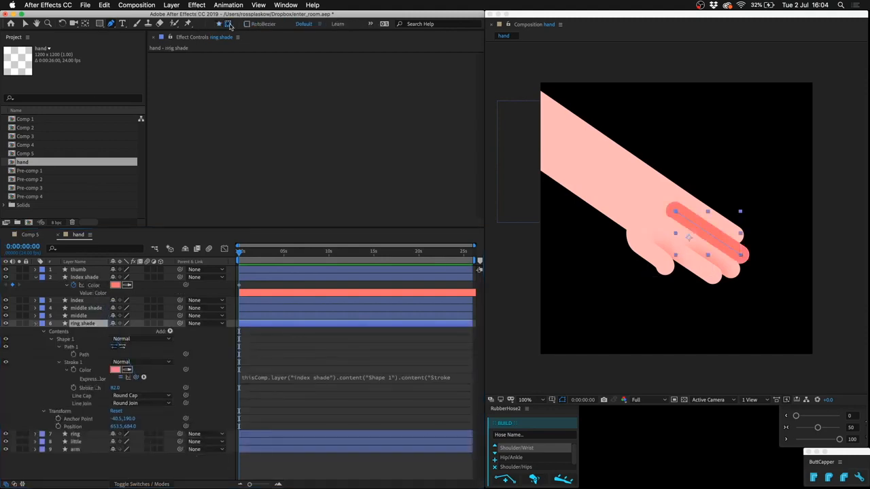
left_click(698, 238)
left_click(730, 256)
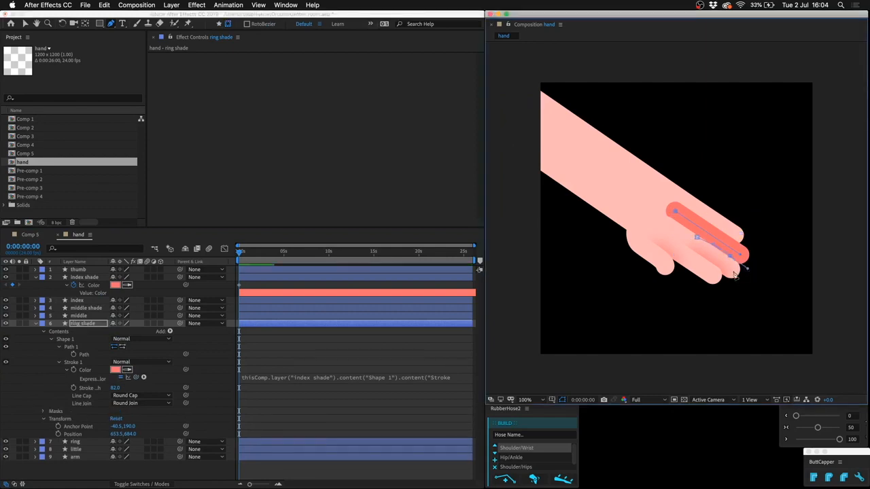
left_click(734, 271)
left_click(735, 277)
left_click(696, 238)
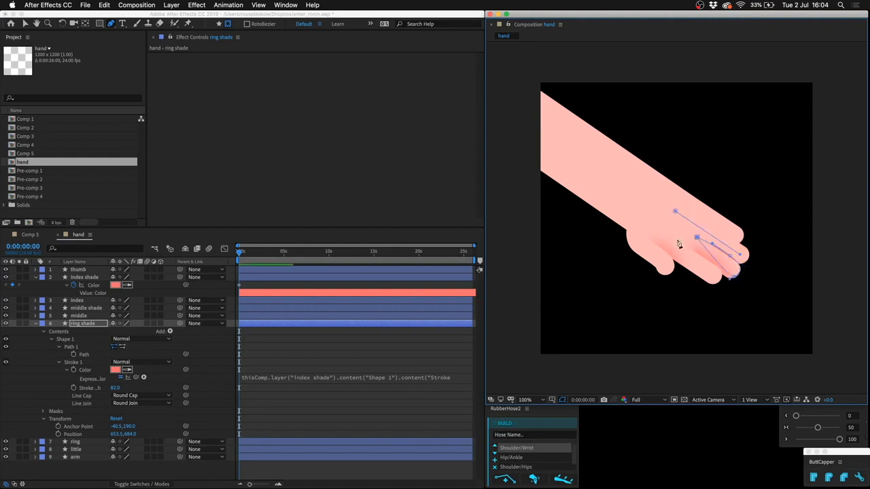
Link ring shade's mask feather to middle shade's mask feather and collapse all layers.
left_click(86, 308)
key("m")
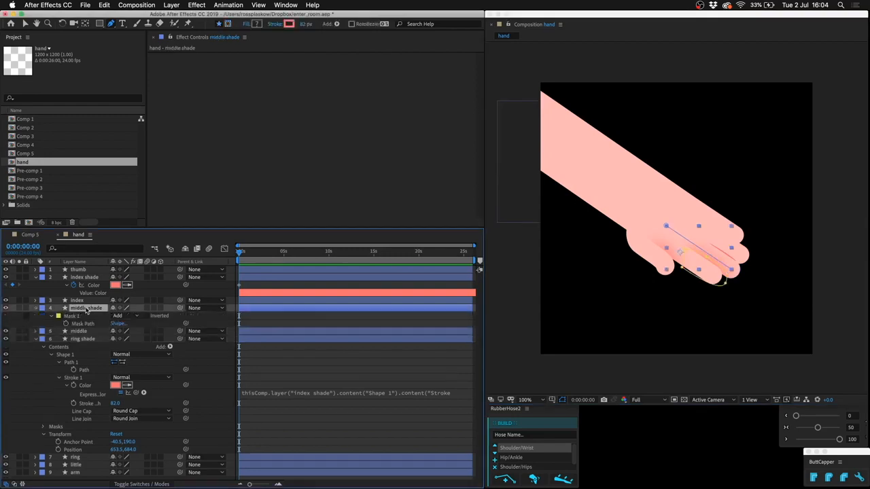
key("m")
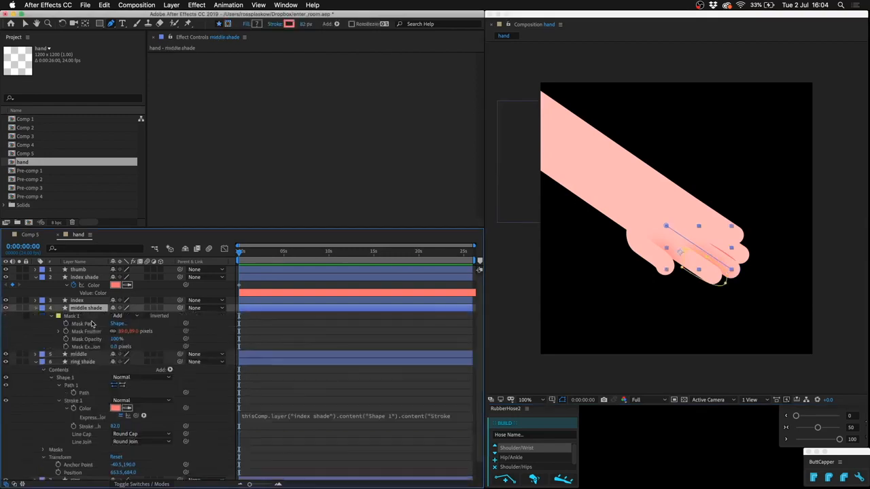
left_click(87, 362)
key("m")
key("m")
left_click_drag(185, 384, 95, 332)
left_click(272, 453)
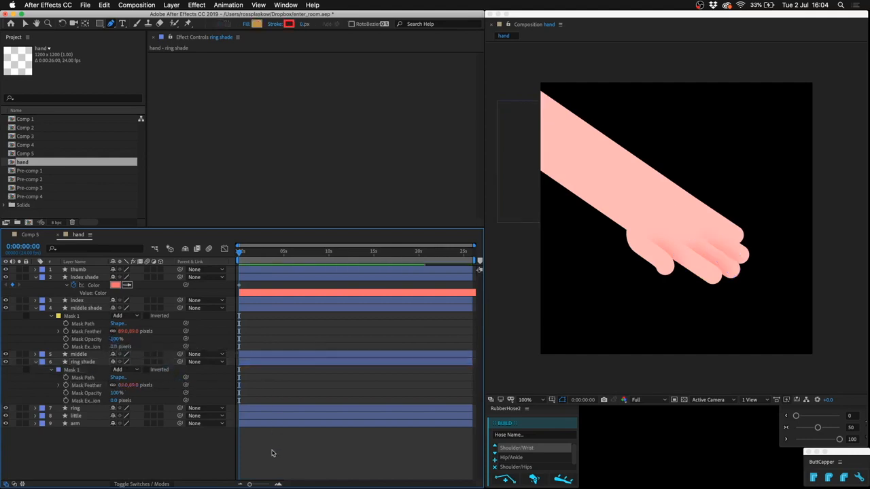
key("u")
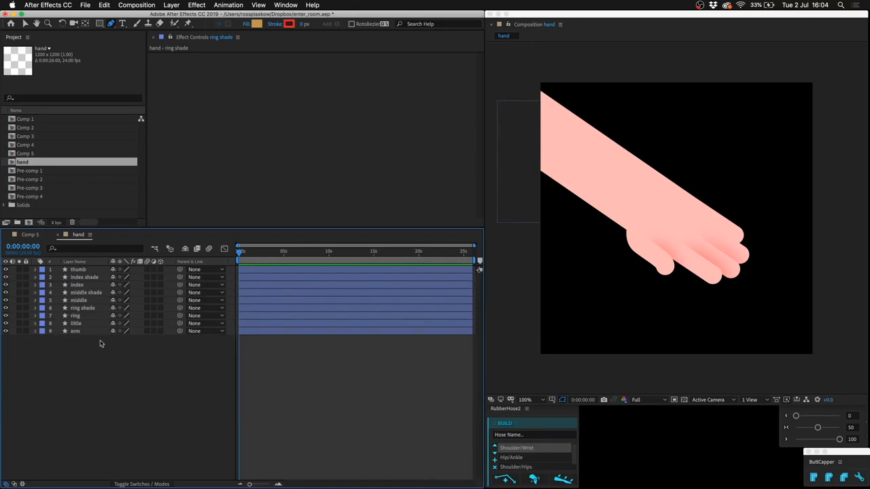
Duplicate the little layer and rename the copy little shade.
left_click(82, 324)
key("ctrl+d")
key("Return")
type("little shade")
key("Return")
Link little shade's stroke color to index shade's stroke color, replacing its link to the arm.
key("u")
key("u")
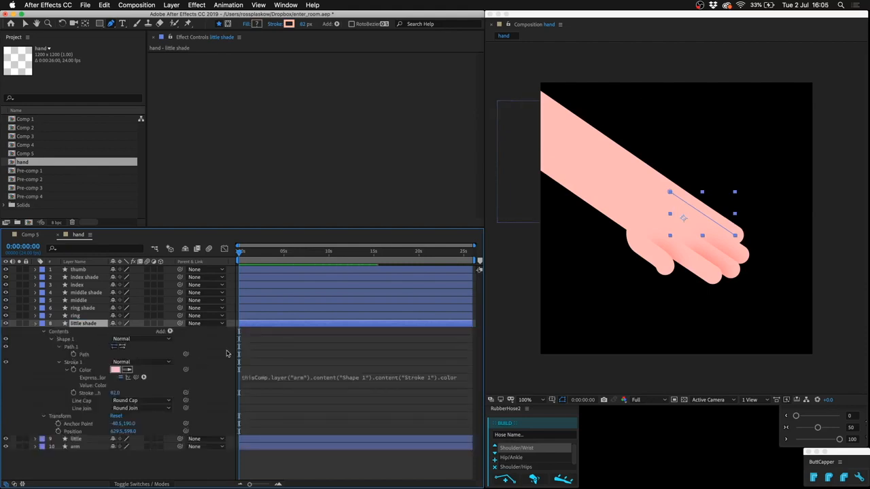
left_click(246, 346)
key("u")
left_click(87, 341)
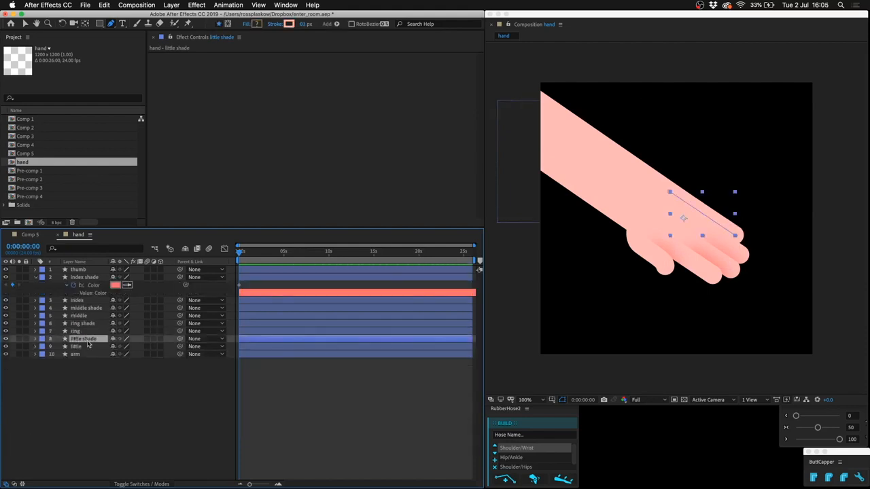
key("u")
mouse_move(134, 393)
left_mouse_down()
mouse_move(87, 301)
mouse_move(95, 286)
left_mouse_up()
left_click(302, 378)
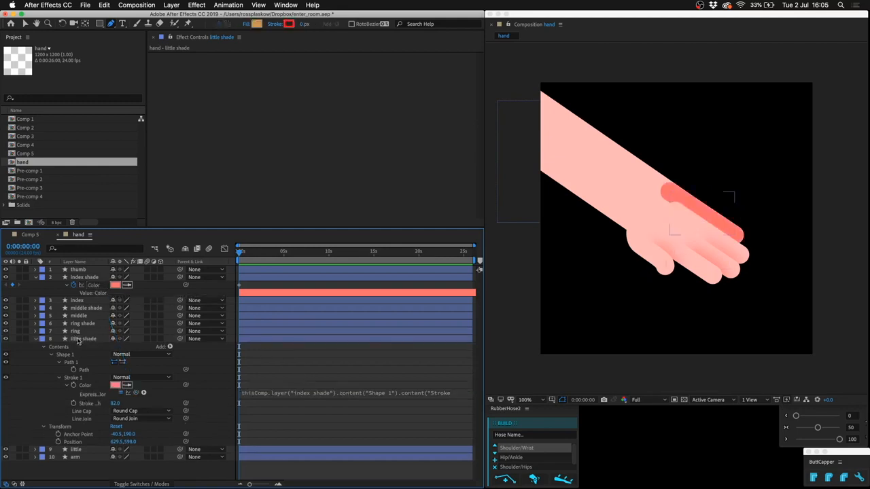
Draw a closed mask on little shade along the edge where the ring finger overlaps the little finger.
left_click(93, 340)
left_click(229, 24)
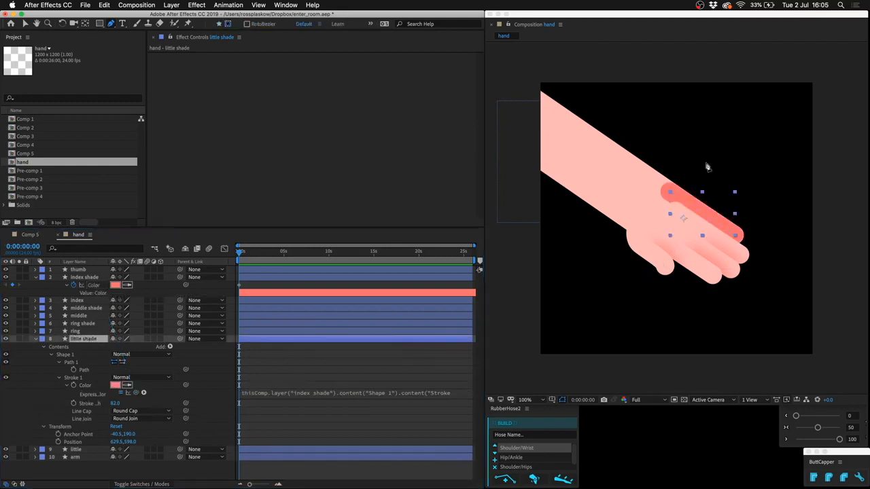
left_click(705, 223)
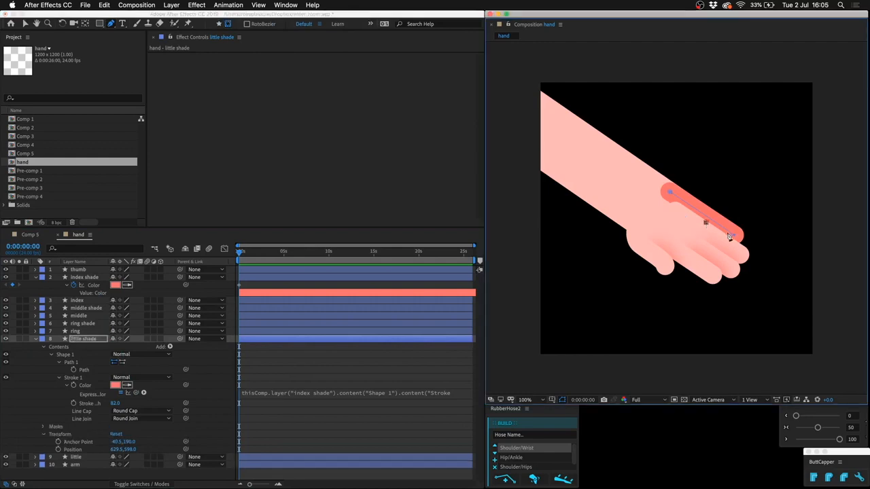
left_click(728, 234)
left_click(737, 247)
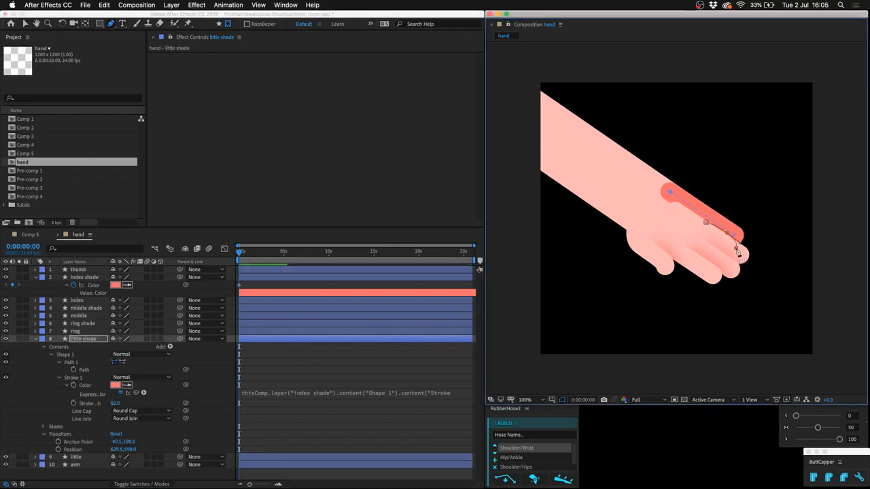
left_click(700, 232)
left_click(705, 223)
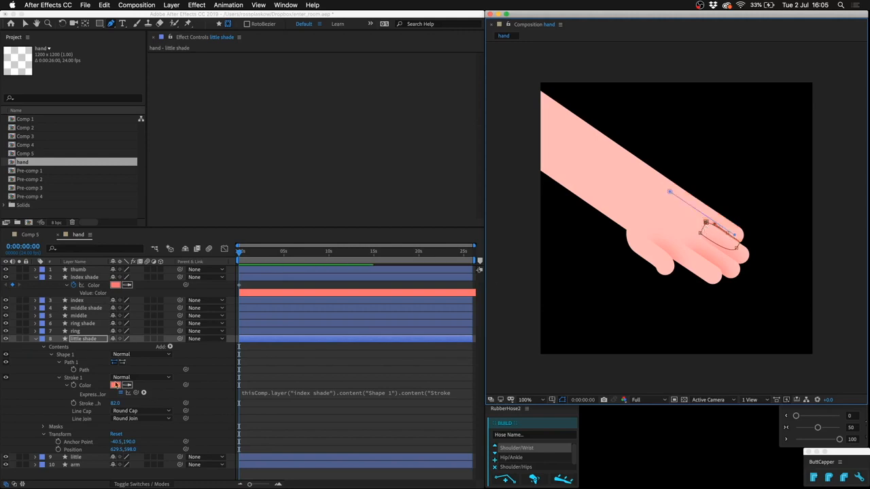
Link little shade's mask feather to index shade's mask feather and collapse all layers.
key("m")
key("m")
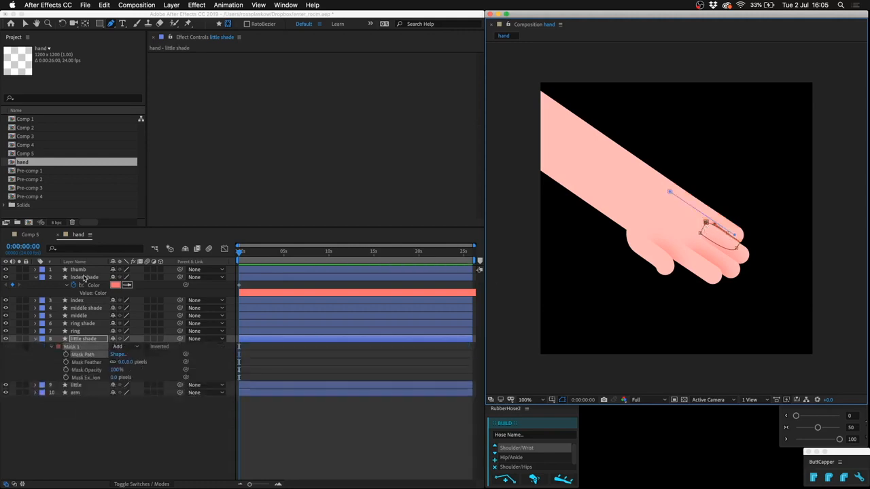
left_click(83, 279)
key("m")
key("m")
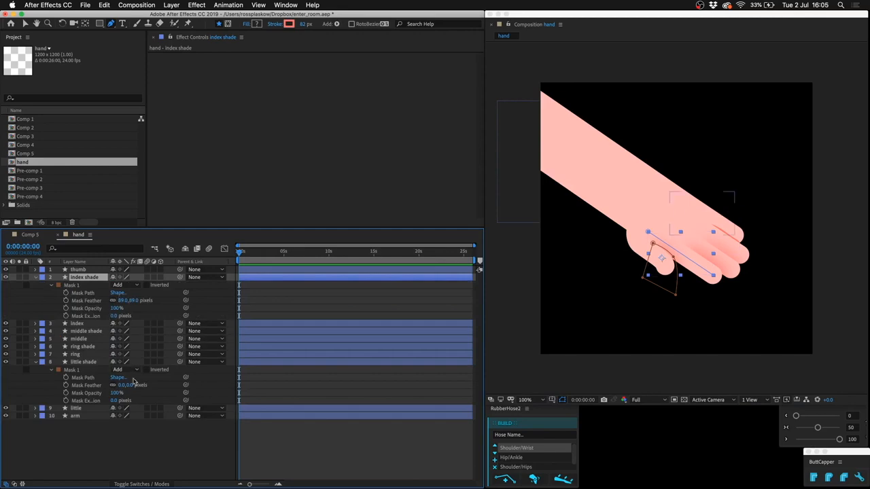
left_click_drag(186, 385, 94, 301)
left_click(301, 305)
key("u")
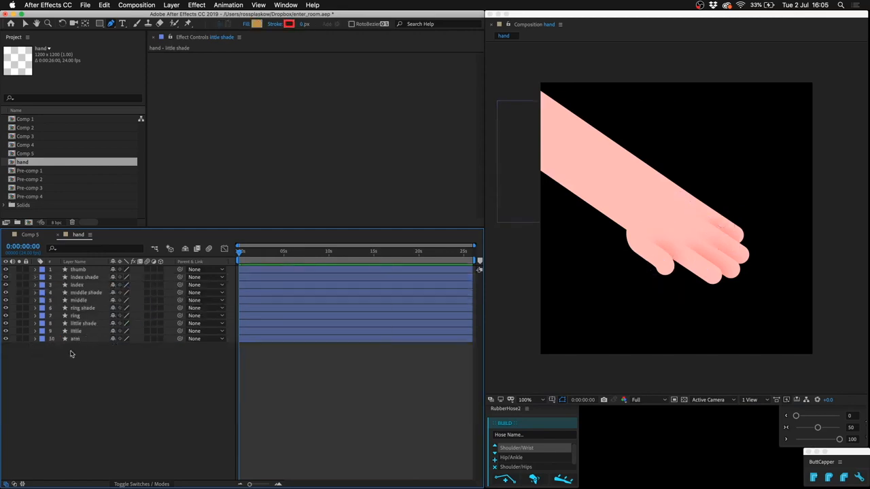
Duplicate the arm layer and set the copy's stroke color to coral FF7676.
left_click(94, 340)
key("ctrl+d")
key("u")
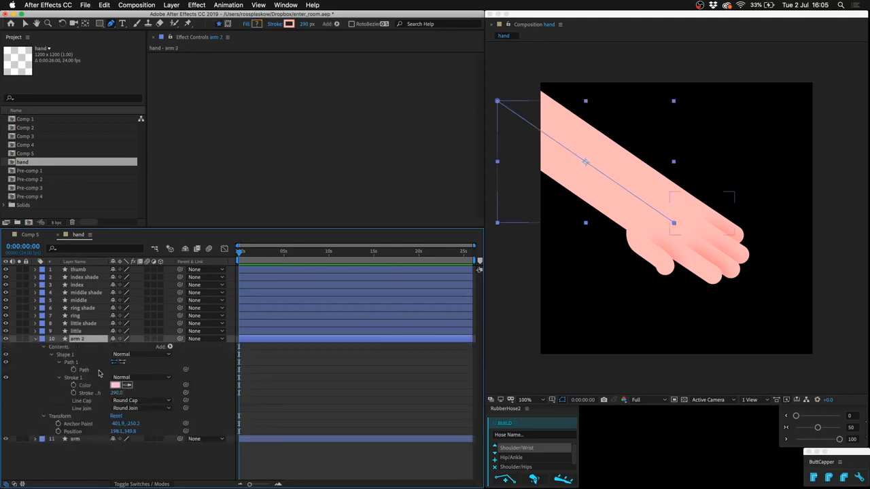
left_click(116, 385)
left_click_drag(290, 338, 299, 337)
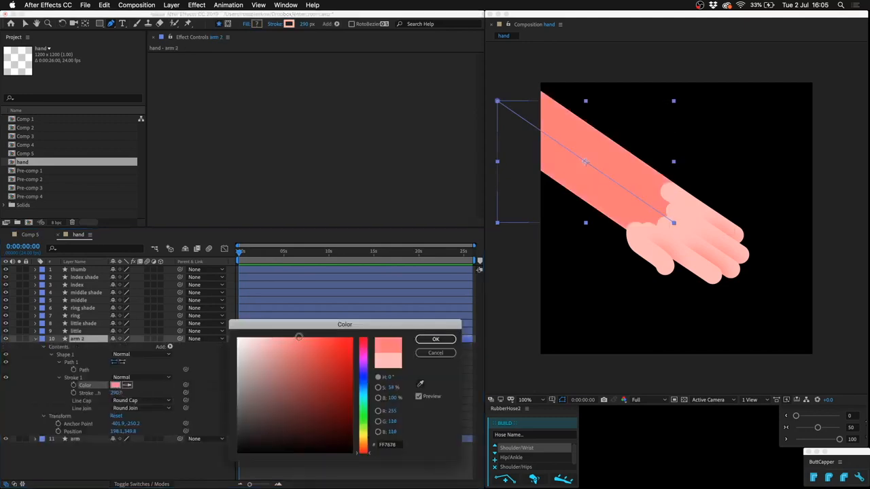
key("Return")
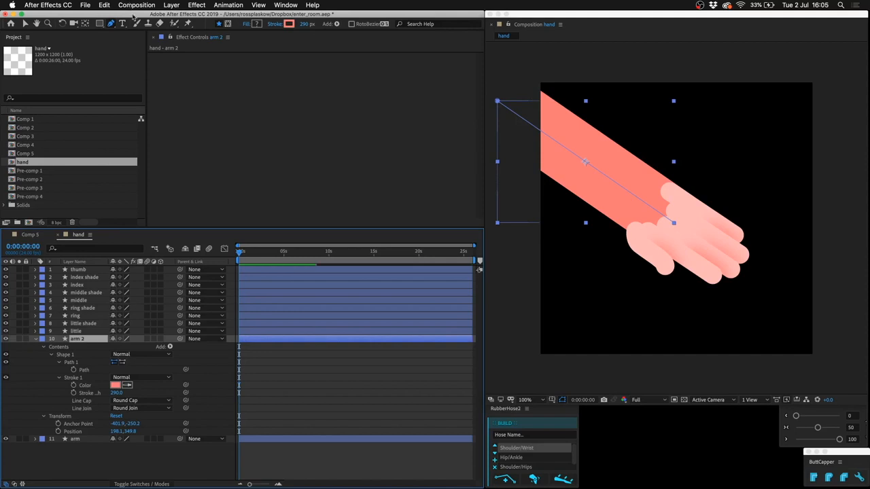
Draw a closed, curved mask on arm 2 along the lower edge of the forearm.
left_click(228, 23)
left_click(504, 130)
left_click_drag(565, 189, 616, 257)
left_click(524, 231)
left_click(503, 130)
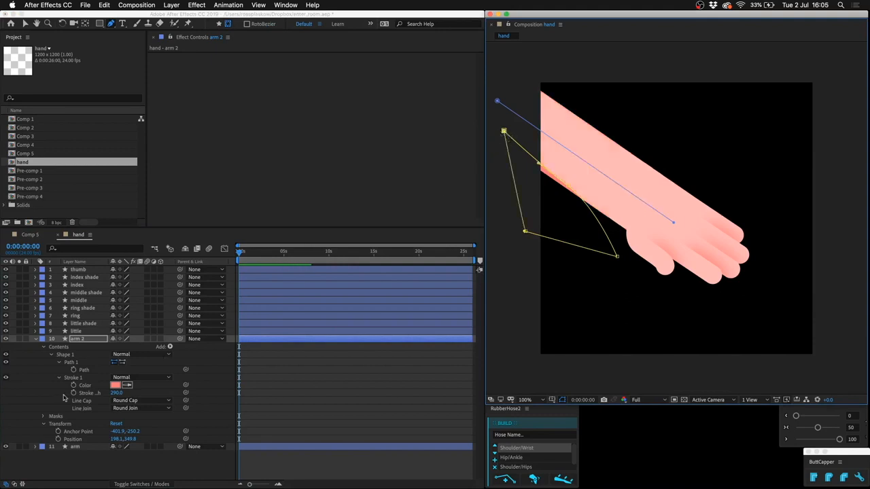
Feather the arm 2 mask by 185 pixels, collapse the layer and select the original arm layer.
key("m")
key("m")
left_click_drag(124, 363, 177, 351)
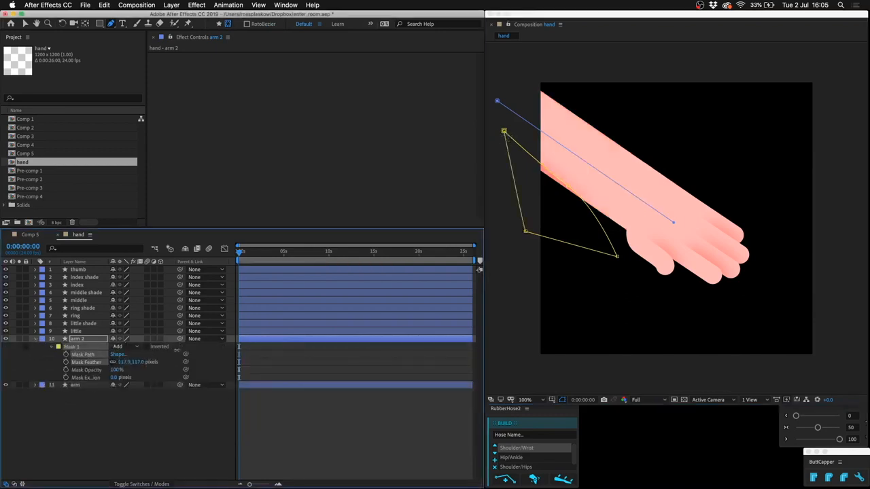
left_click(170, 426)
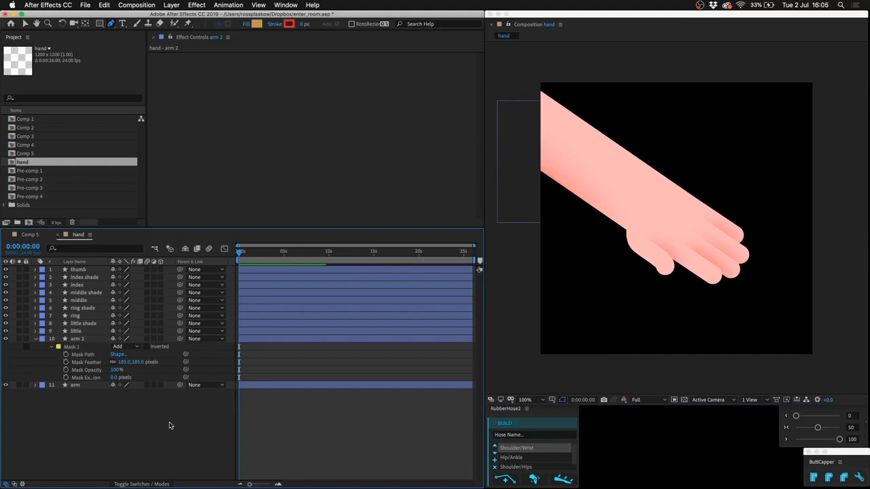
key("u")
left_click(76, 347)
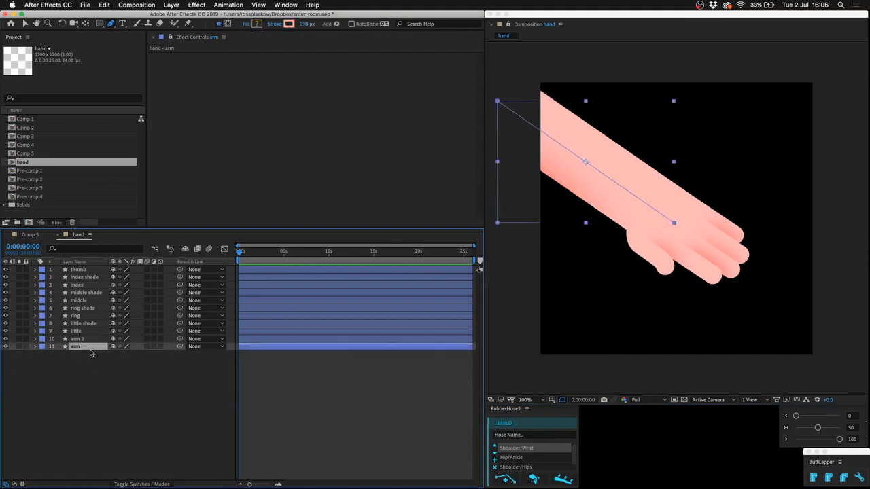
Duplicate the arm layer, rename the copy arm rim and move it above arm 2.
key("ctrl+d")
key("Return")
type("arm rim")
key("Return")
left_click_drag(85, 348, 85, 337)
Set the stroke color of the arm rim layer to white.
key("u")
key("u")
left_click(116, 385)
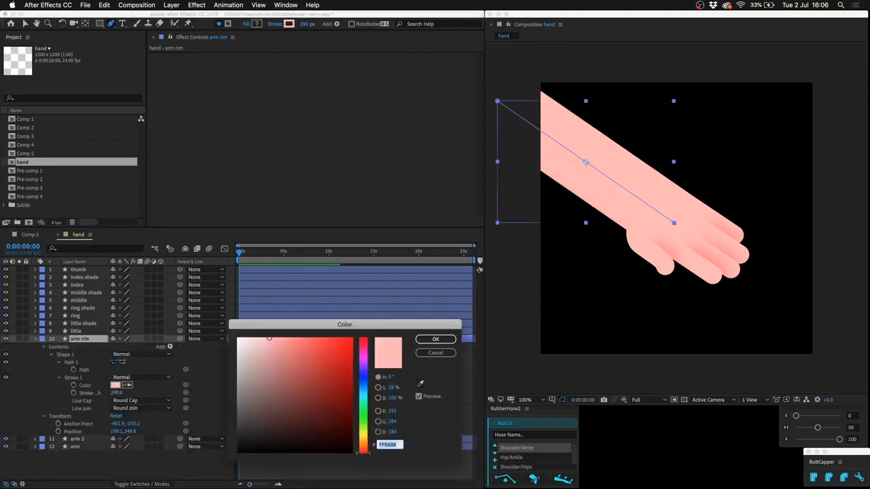
left_click_drag(262, 367, 158, 255)
key("Return")
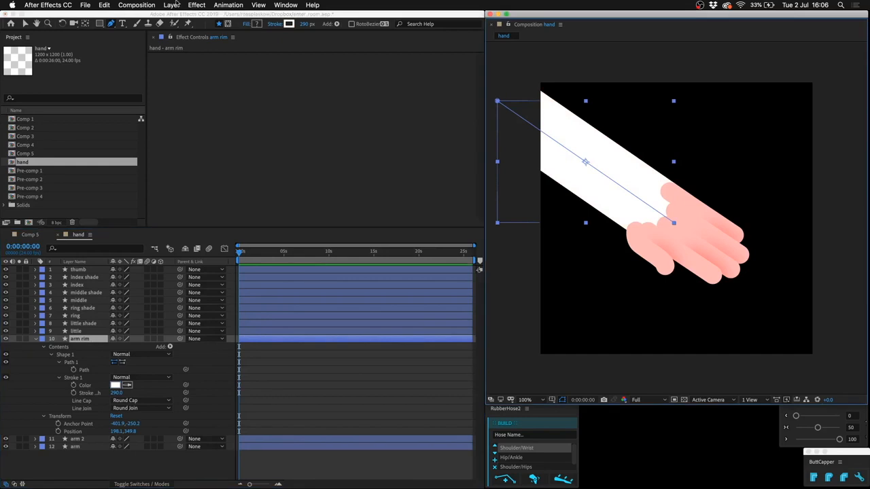
Draw a thin closed mask on arm rim along the forearm's lower edge, feather it slightly and collapse the layer.
left_click(228, 24)
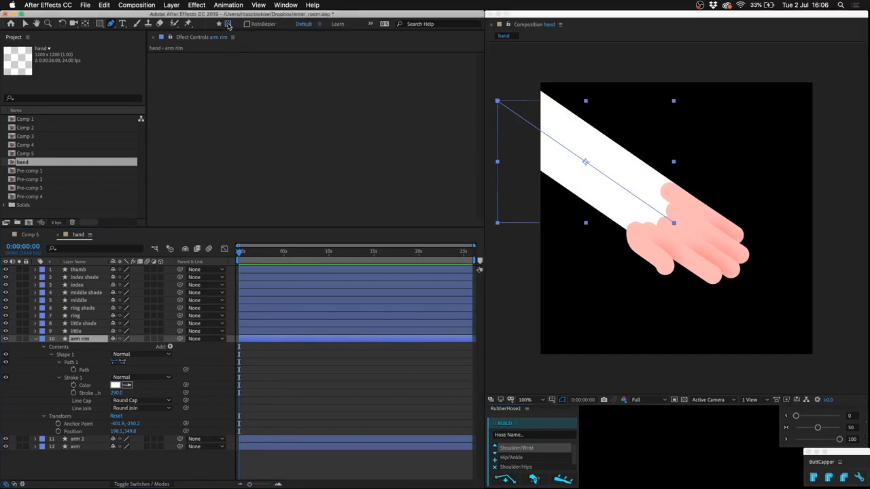
left_click(520, 159)
left_click(643, 276)
left_click(514, 187)
left_click(518, 154)
left_click_drag(129, 364, 143, 364)
left_click(181, 427)
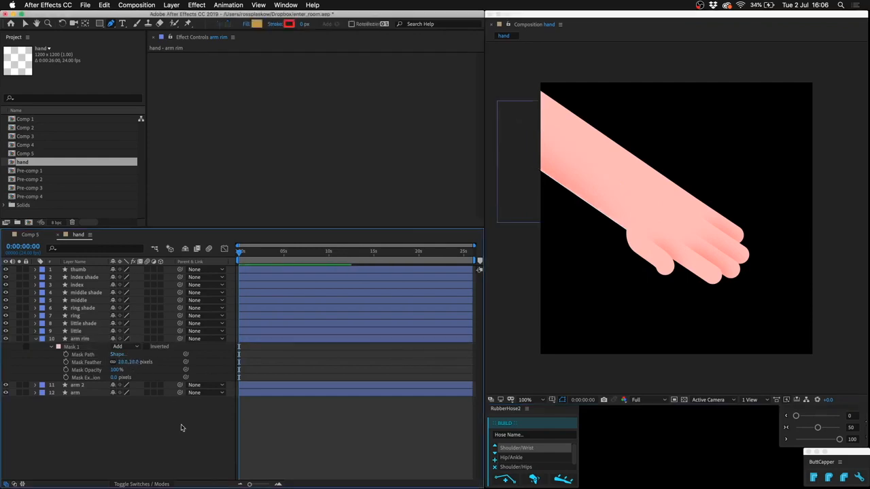
key("u")
Add an adjustment layer with a Hue/Saturation effect and set its master hue to -36°.
left_click(181, 5)
mouse_move(197, 19)
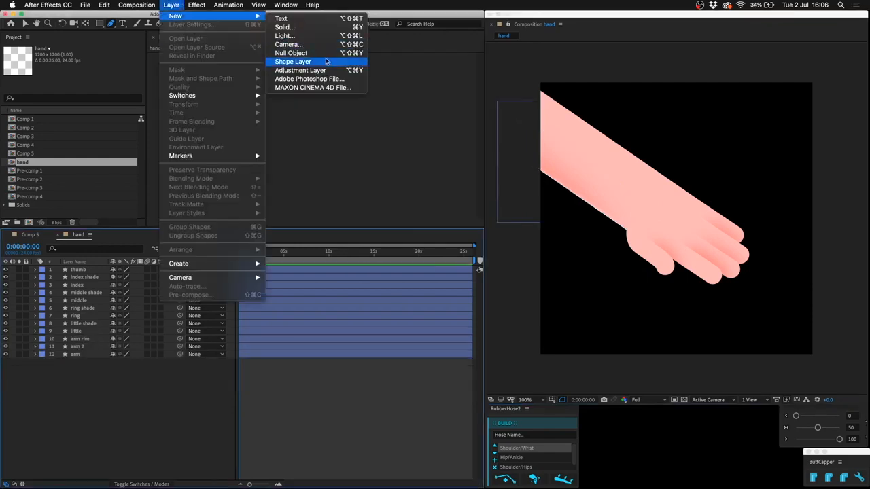
left_click(299, 71)
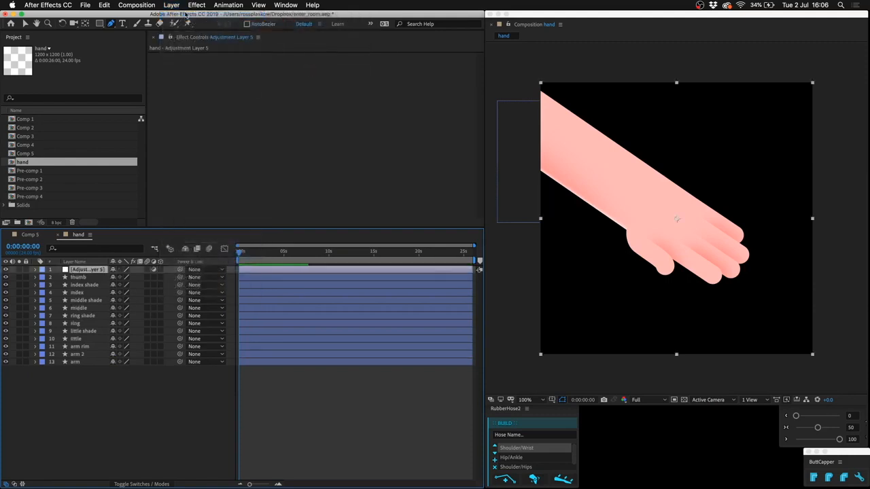
left_click(197, 4)
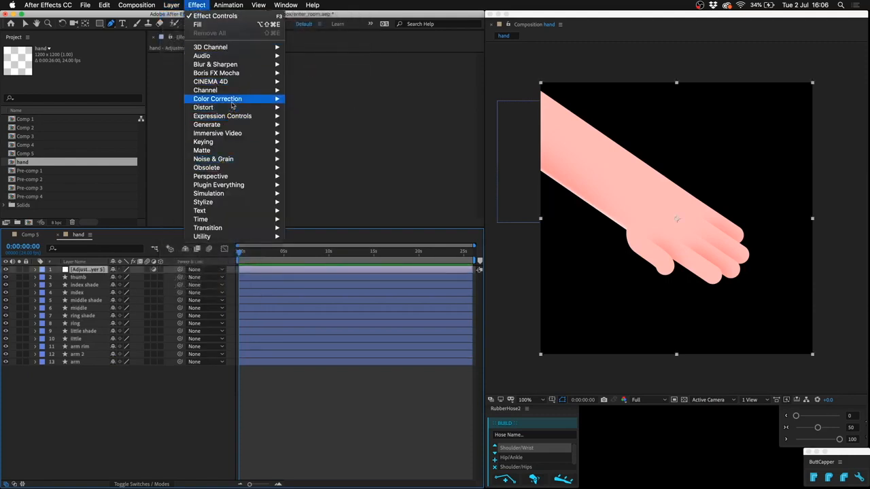
mouse_move(225, 99)
left_click(318, 288)
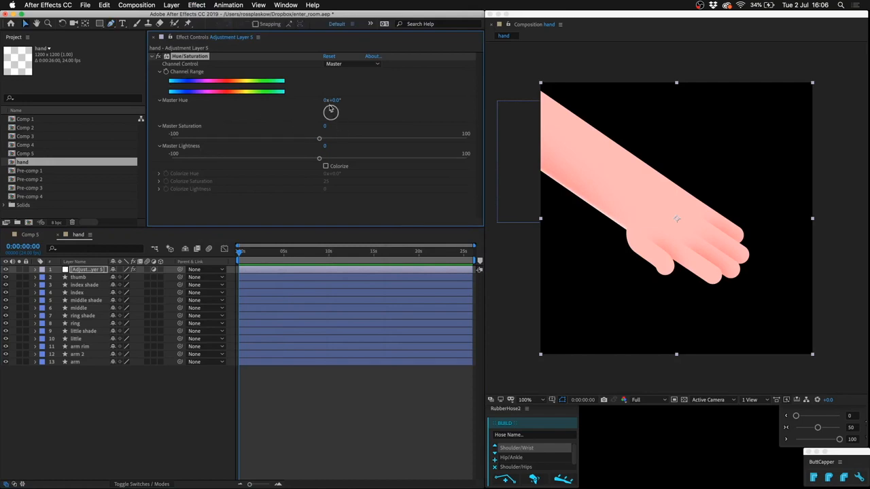
left_click_drag(331, 109, 328, 110)
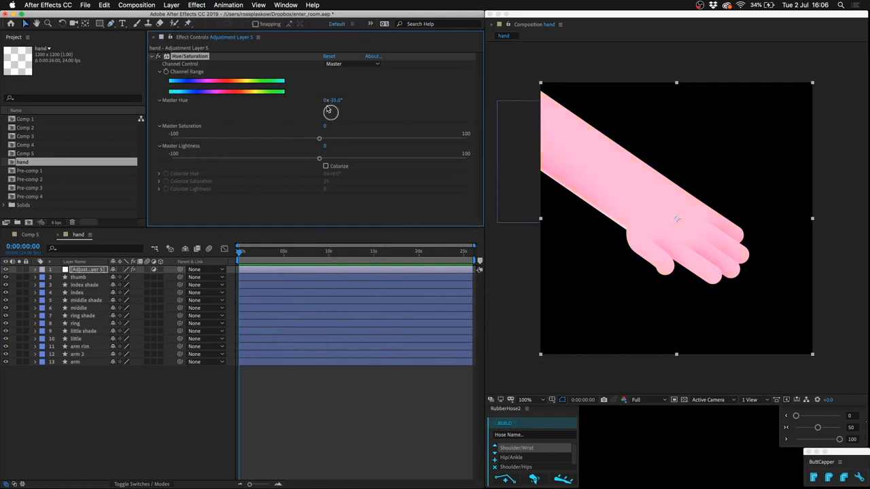
Draw a closed, curved mask on the Hue/Saturation adjustment layer covering the lower side of the forearm, thumb and fingers.
left_click(91, 269)
left_click(115, 24)
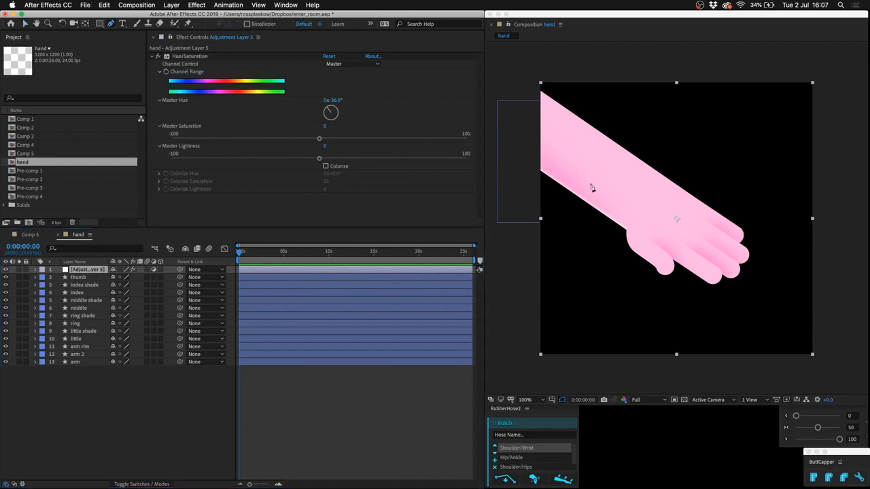
left_click(495, 119)
left_click_drag(659, 243, 727, 283)
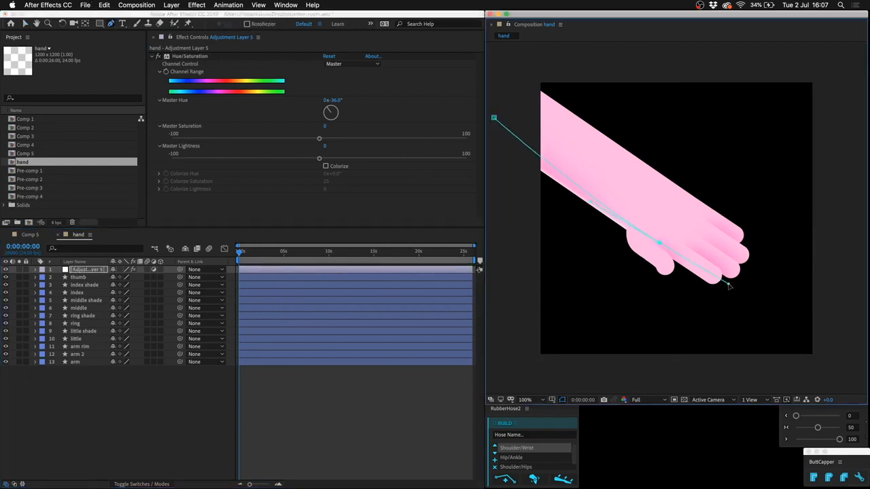
left_click(792, 194)
left_click(849, 280)
left_click(705, 360)
left_click(503, 294)
left_click(494, 119)
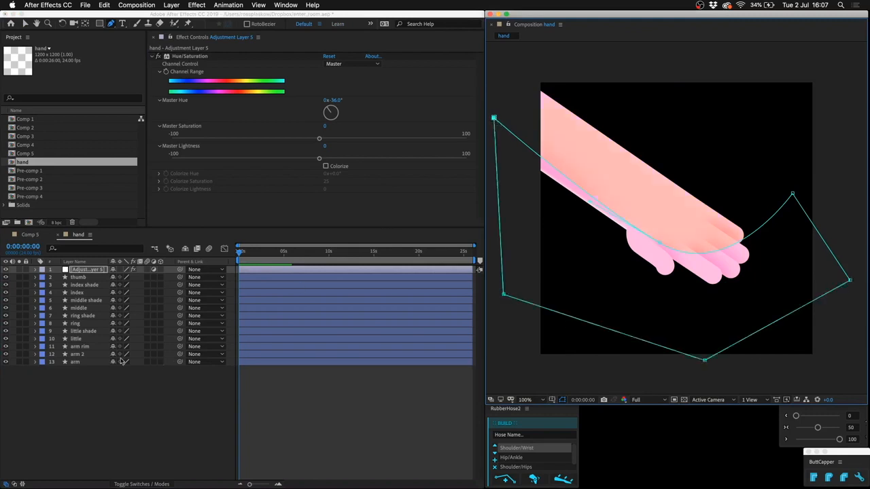
Feather the Hue/Saturation layer's mask by 193 pixels and collapse the layer.
key("m")
key("m")
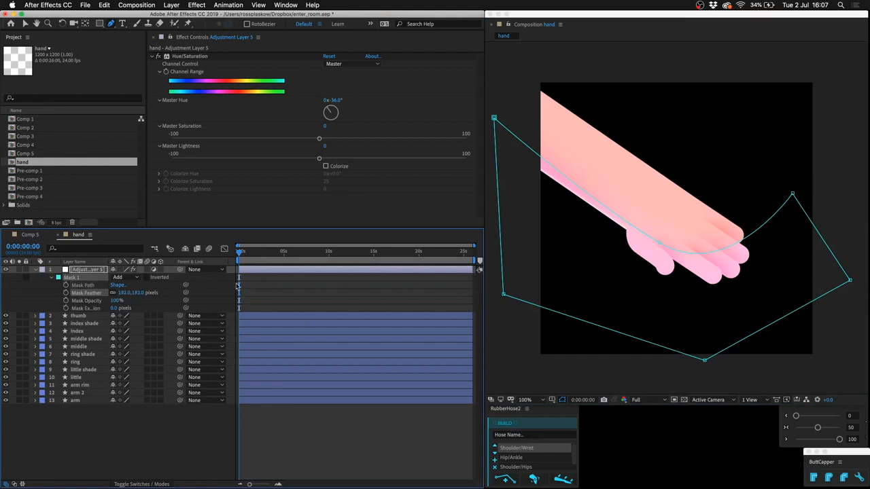
left_click(280, 288)
key("m")
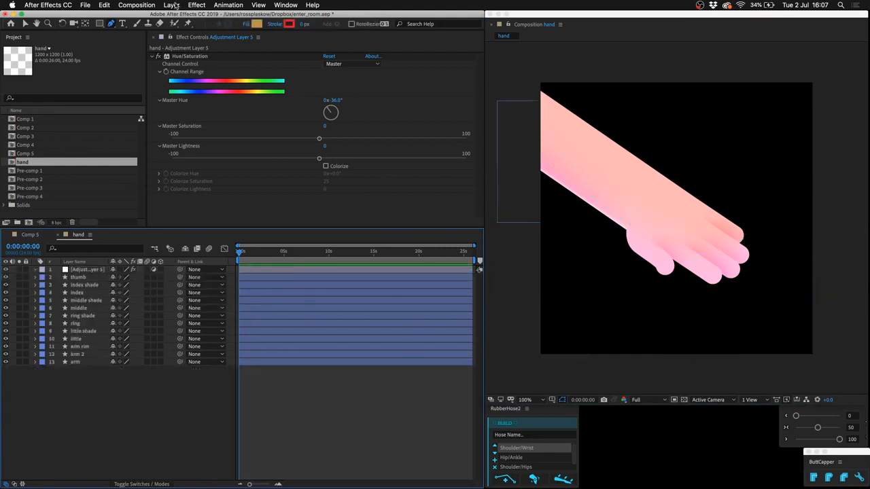
Add another adjustment layer with a Fill effect and set the fill color to blue 0039FF.
left_click(171, 4)
mouse_move(178, 15)
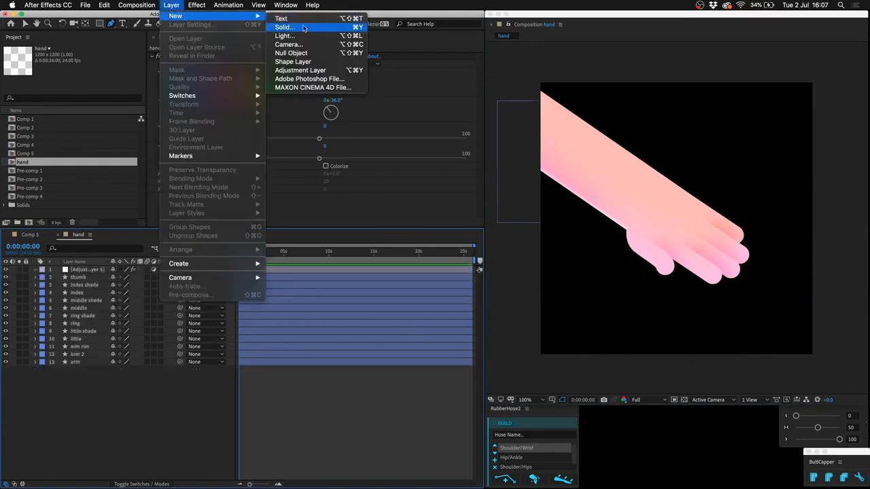
left_click(302, 71)
left_click(197, 4)
mouse_move(211, 124)
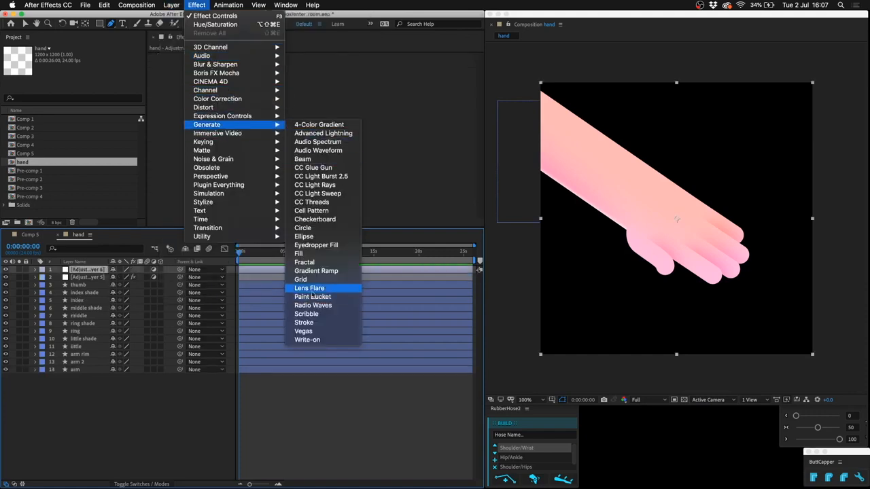
left_click(298, 254)
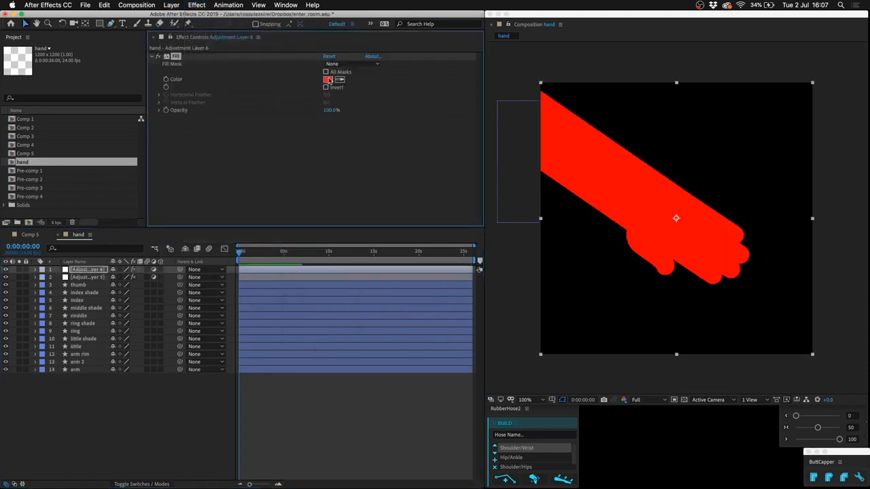
left_click(328, 79)
left_click(364, 381)
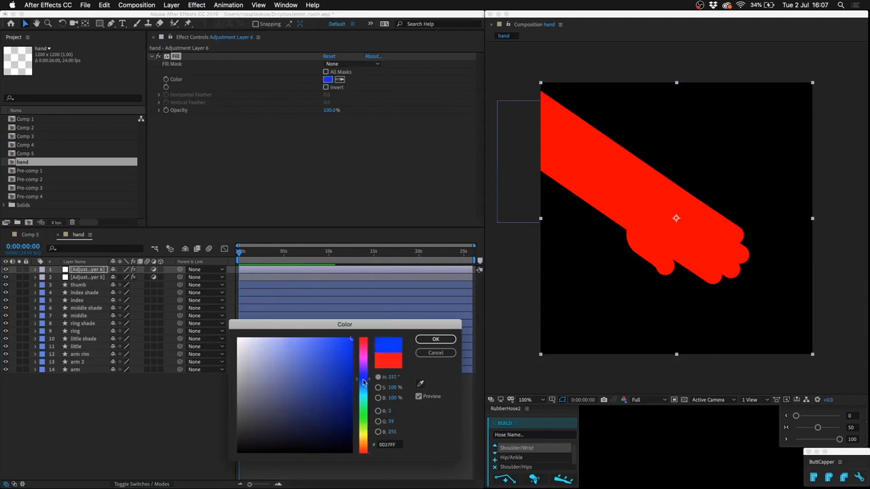
left_click_drag(363, 382, 363, 380)
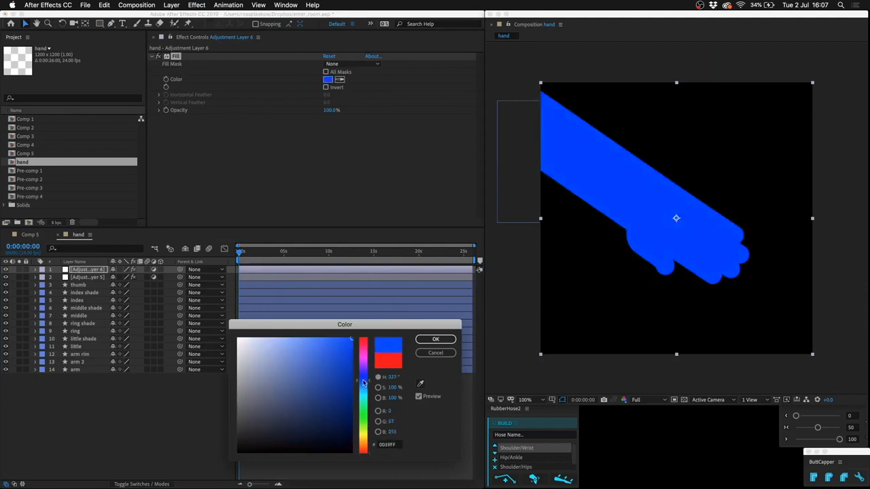
key("Return")
Set the opacity of the blue Fill adjustment layer to 30%.
left_click(88, 271)
key("t")
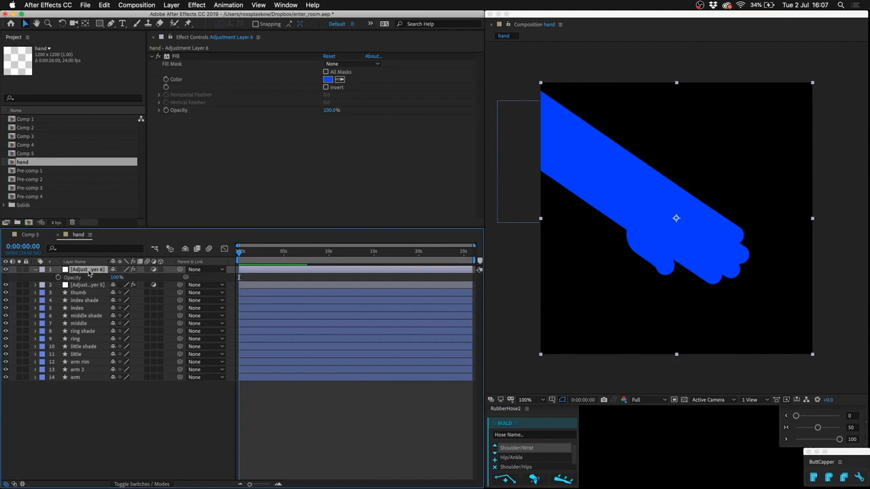
left_click(118, 278)
type("30")
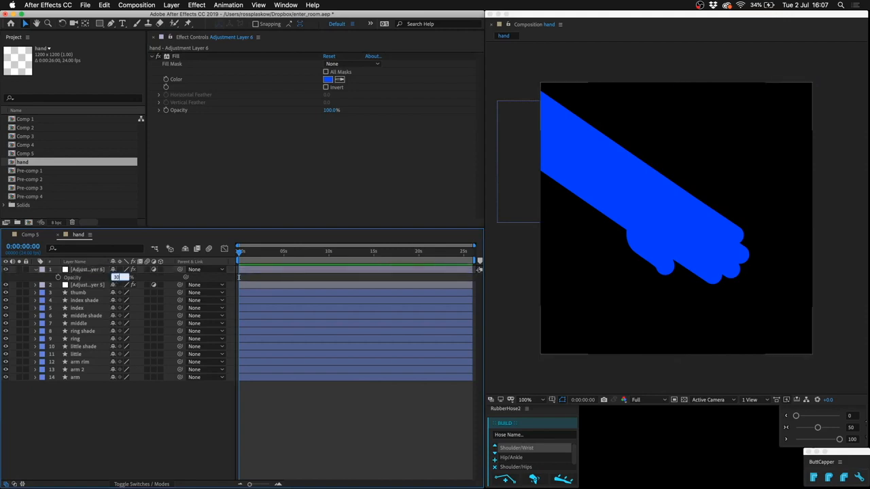
key("Return")
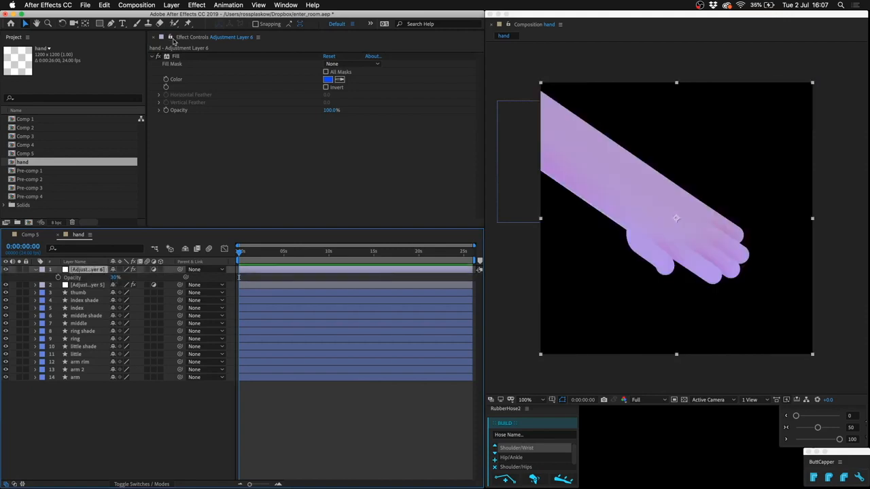
Draw a closed, curved mask on the blue Fill layer around the forearm's lower edge and fingers, feathered by 226 pixels.
left_click(110, 24)
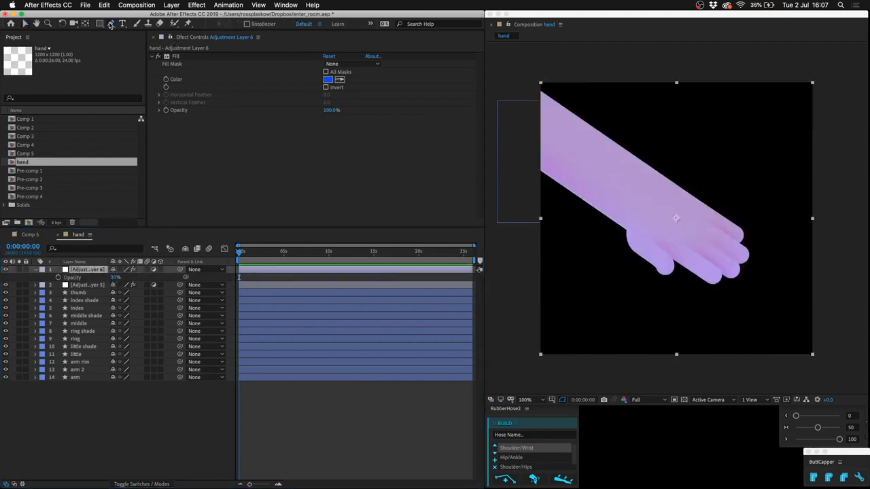
left_click(493, 121)
left_click_drag(674, 232, 757, 242)
left_click(845, 311)
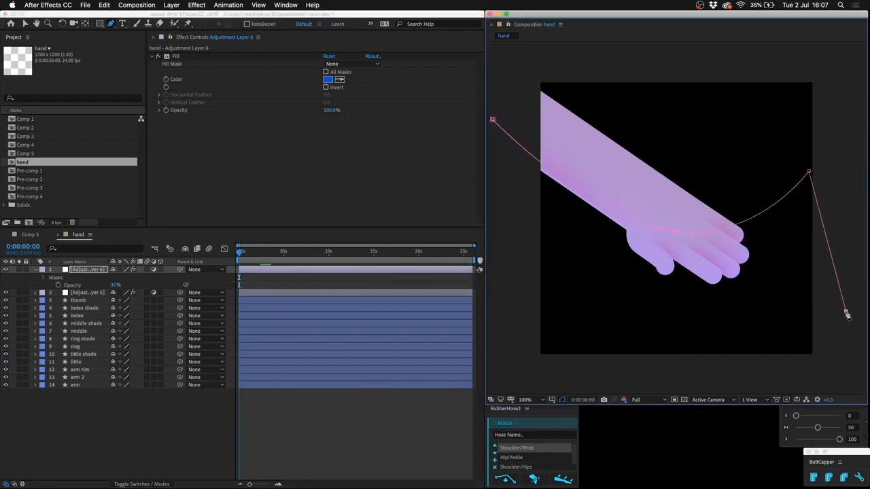
left_click(591, 369)
left_click(513, 234)
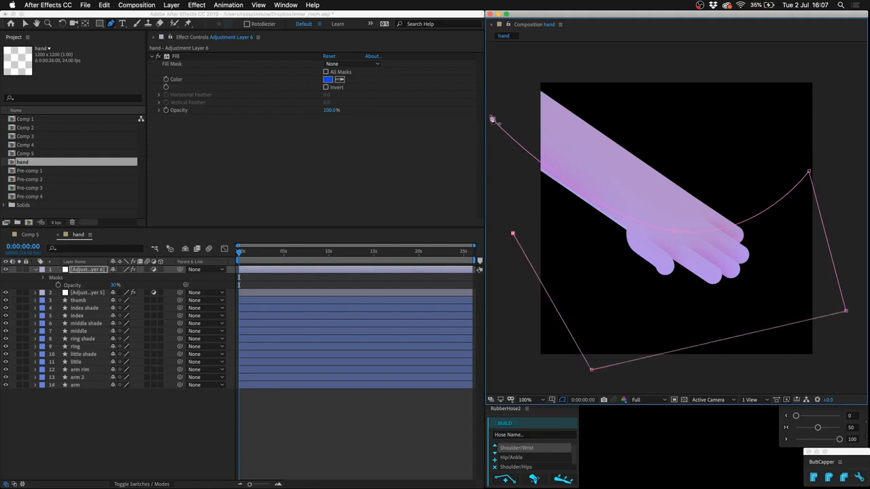
left_click(493, 121)
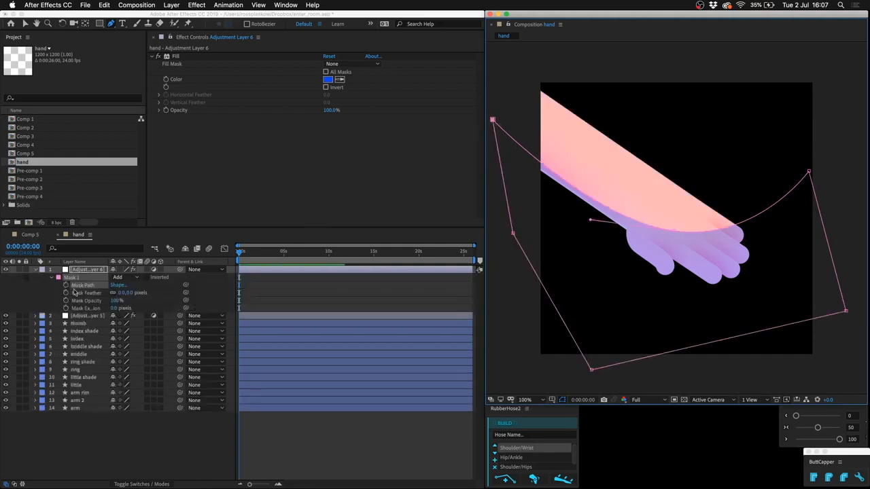
left_click_drag(126, 292, 253, 292)
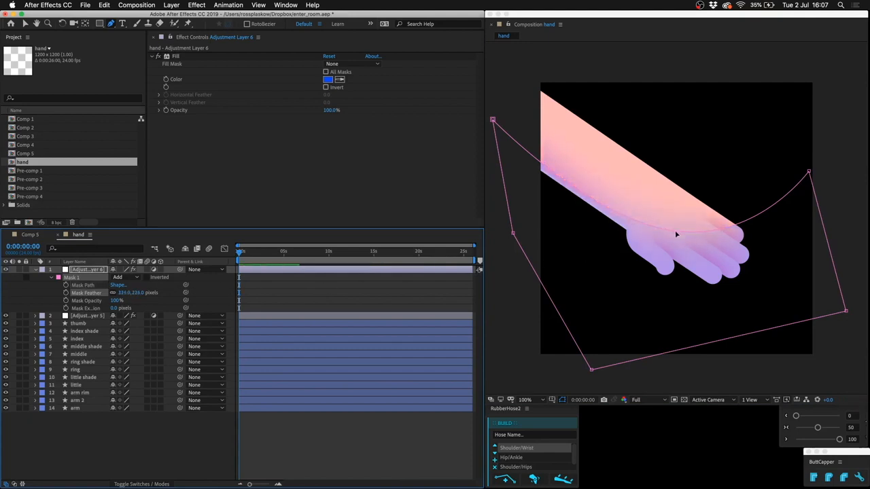
Shift the blue Fill layer's mask down and right, and lower its corner point beyond the fingertips.
key("super+t")
key("shift+Down")
key("shift+Down")
key("shift+Down")
key("shift+Down")
key("shift+Down")
key("shift+Down")
key("shift+Down")
key("shift+Down")
key("shift+Down")
key("shift+Down")
key("shift+Down")
key("shift+Down")
key("shift+Right")
key("shift+Right")
key("shift+Right")
key("shift+Right")
key("shift+Right")
key("shift+Right")
key("shift+Right")
key("shift+Right")
key("shift+Right")
key("shift+Right")
key("shift+Left")
key("shift+Left")
key("shift+Left")
key("shift+Left")
key("shift+Up")
key("shift+Up")
key("shift+Right")
key("shift+Right")
key("Return")
left_click(827, 195)
left_click_drag(827, 197, 836, 246)
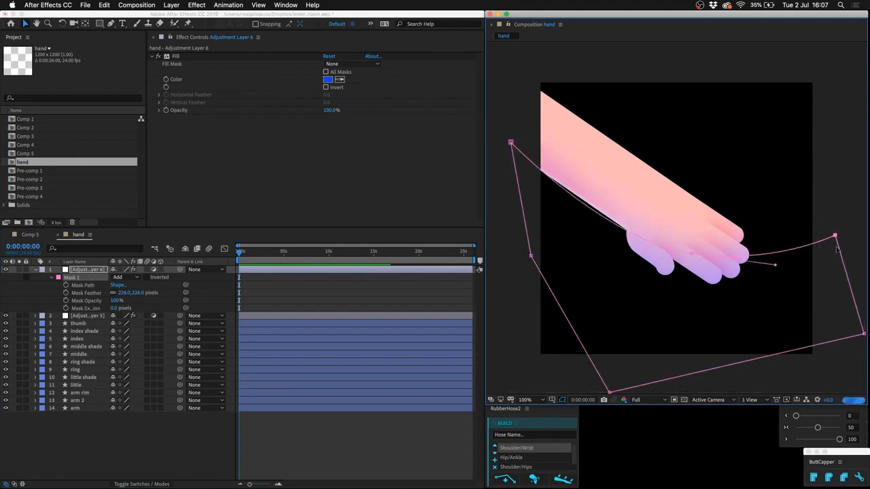
left_click(316, 435)
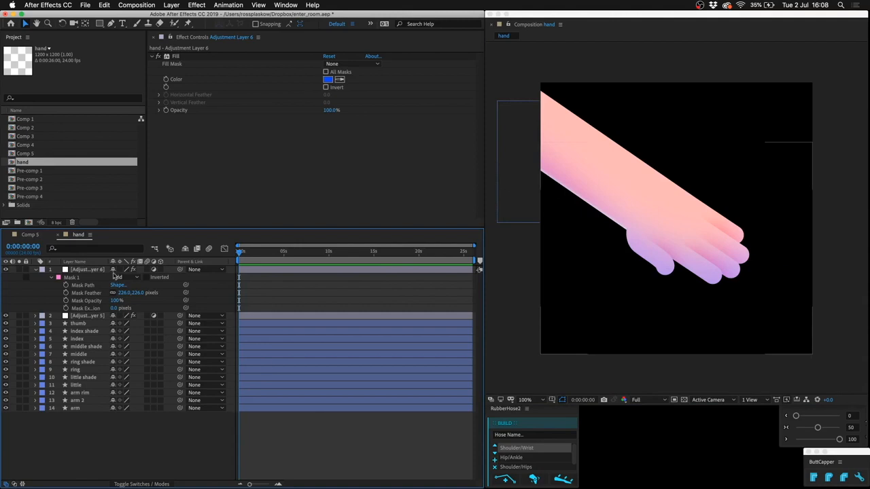
Reshape the blue Fill layer's mask around the upper end of the forearm, feather it by 443 pixels and collapse the layer.
left_click(91, 272)
left_click_drag(697, 259, 526, 50)
left_click_drag(855, 228, 732, 71)
left_click_drag(863, 334, 645, 109)
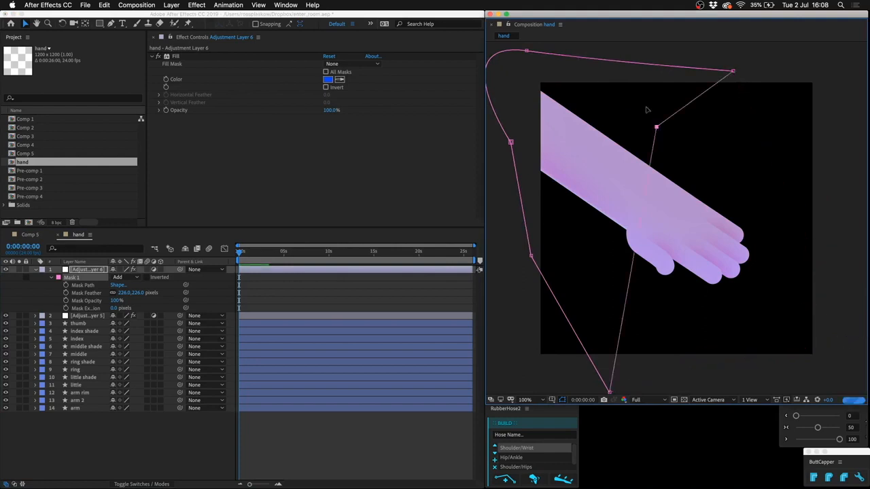
left_click_drag(610, 393, 484, 223)
left_click(647, 111)
left_click_drag(647, 111, 798, 128)
left_click(135, 314)
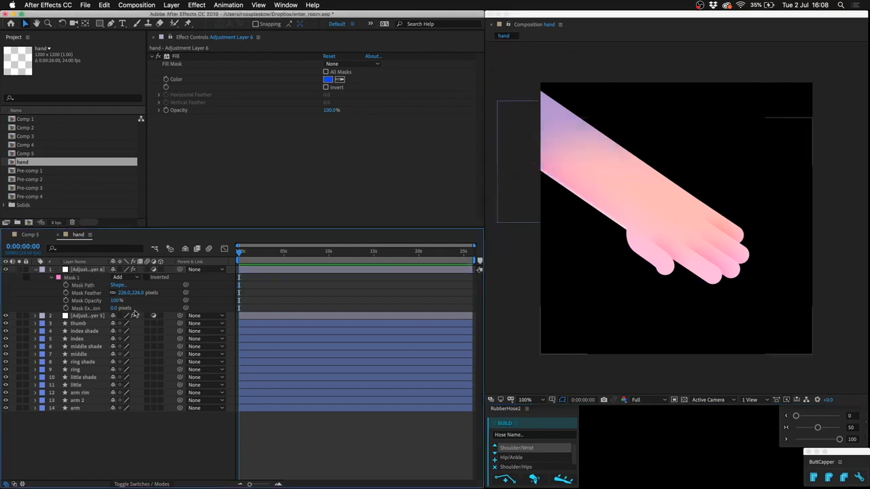
left_click_drag(141, 293, 235, 293)
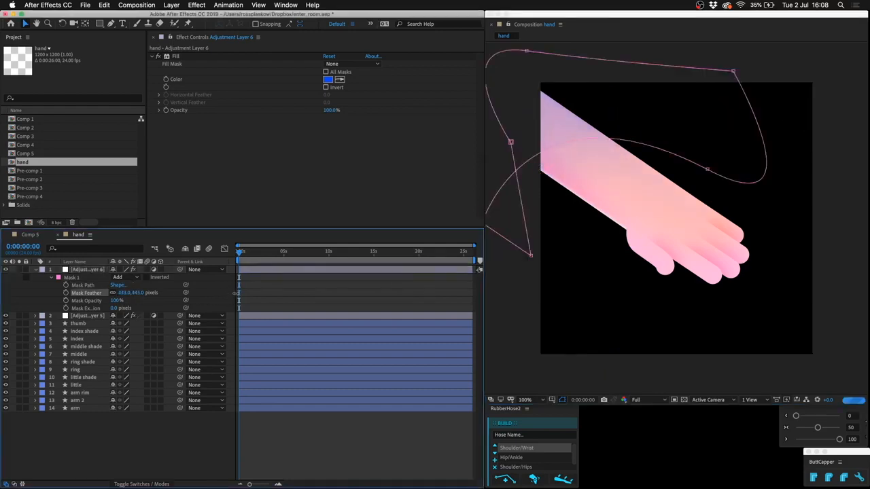
key("u")
Duplicate the original arm layer and rename the copy arm reflection.
left_click(89, 372)
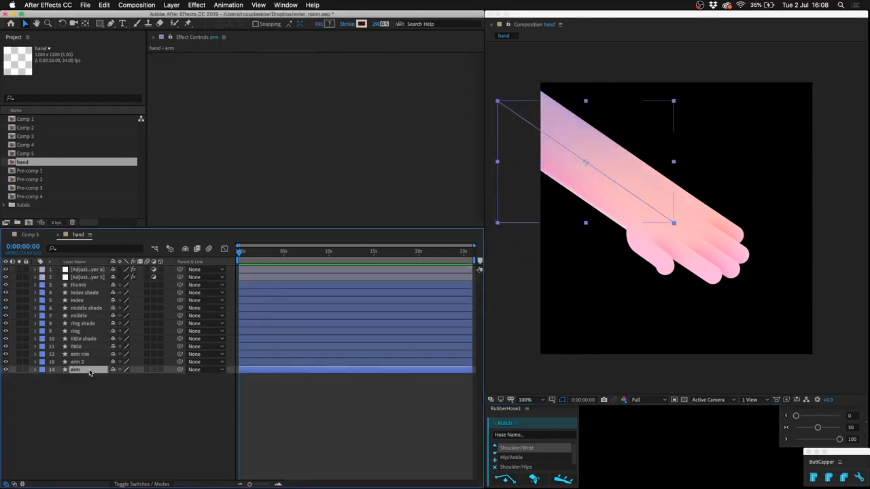
key("super+d")
key("Return")
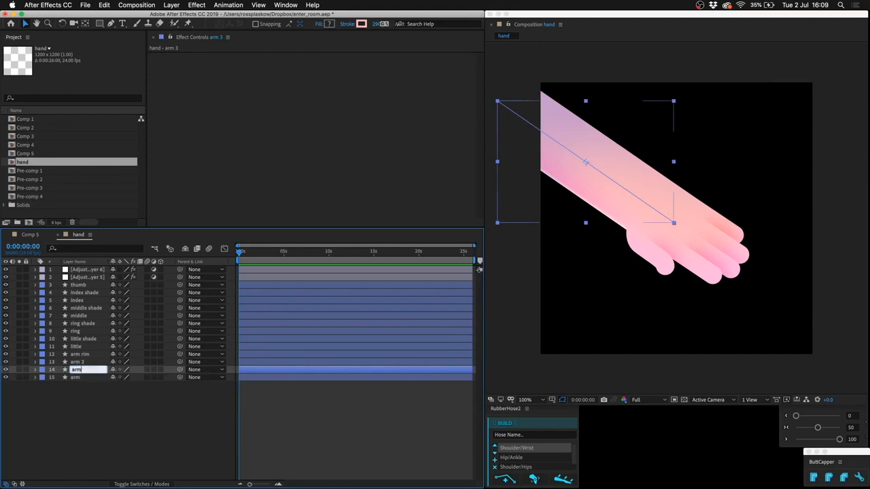
key("Return")
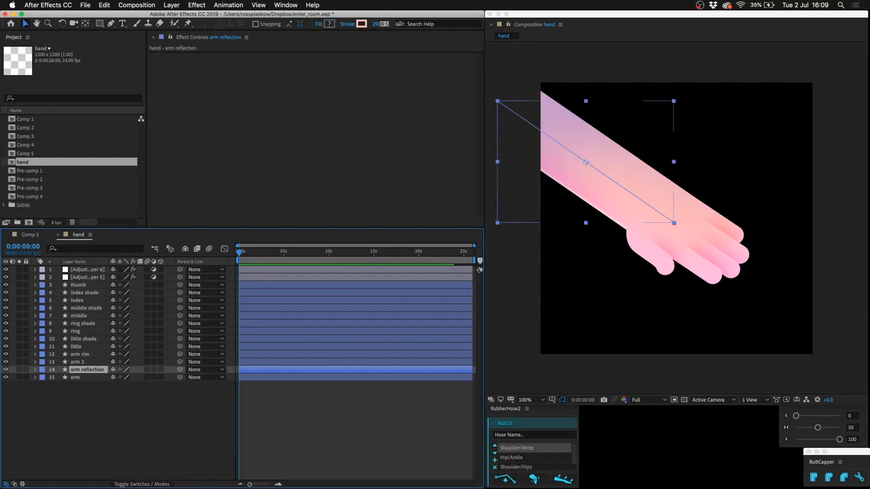
Bring the arm reflection layer to the front of the stack and set its stroke color to white (FFFFFF).
key("super+shift+bracketright")
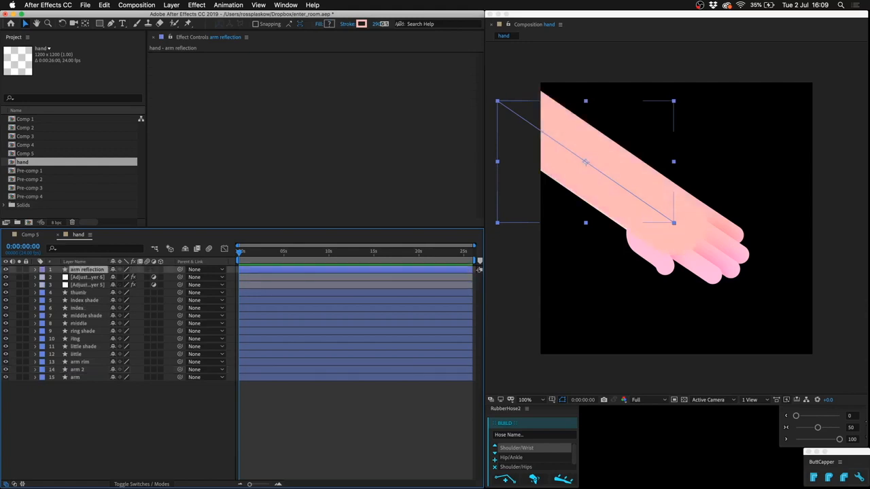
key("u")
key("u")
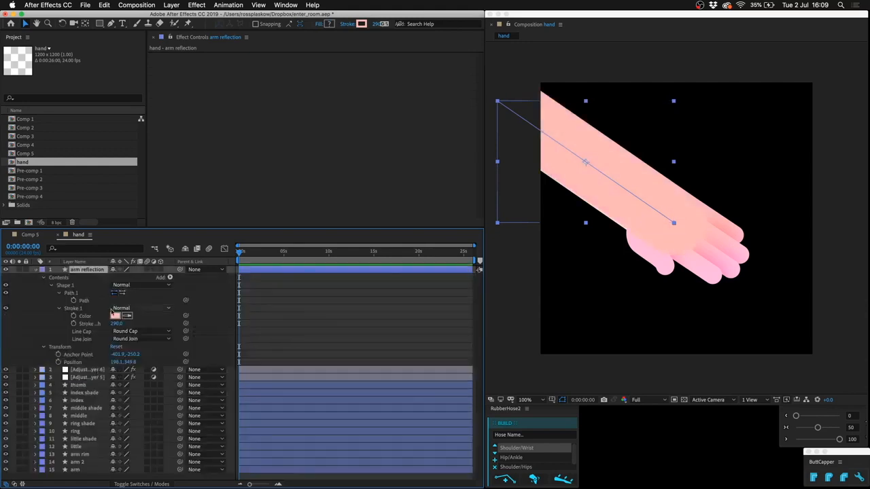
left_click(115, 317)
type("ffffff")
key("Return")
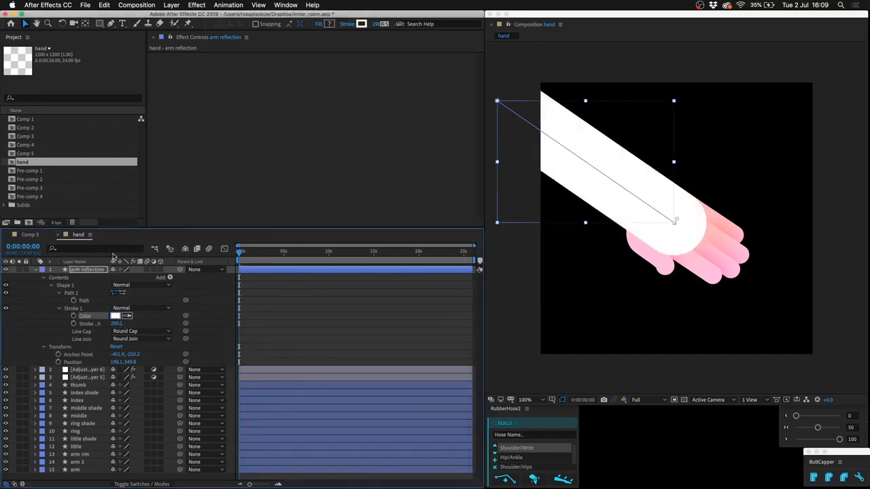
Draw a narrow closed mask with a curved tip on arm reflection, running along the forearm's upper side down to the wrist.
left_click(91, 271)
left_click(111, 24)
left_click(228, 24)
left_click(498, 101)
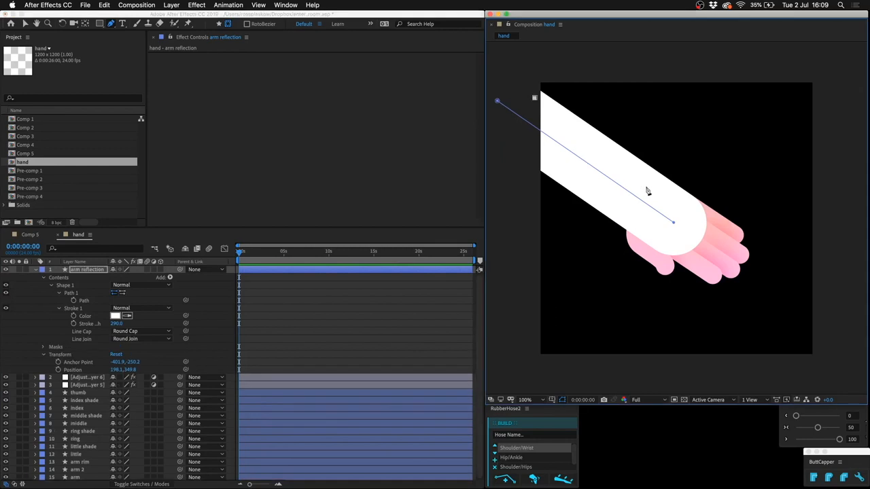
left_click_drag(670, 203, 658, 212)
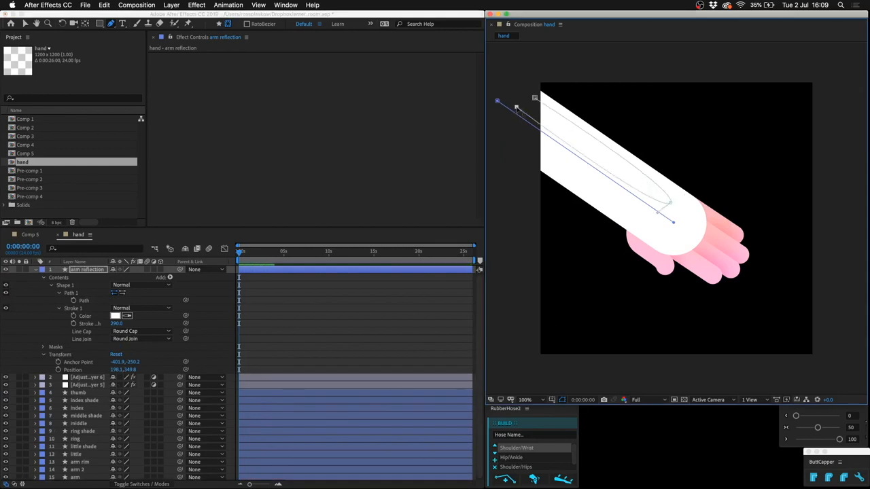
left_click(534, 99)
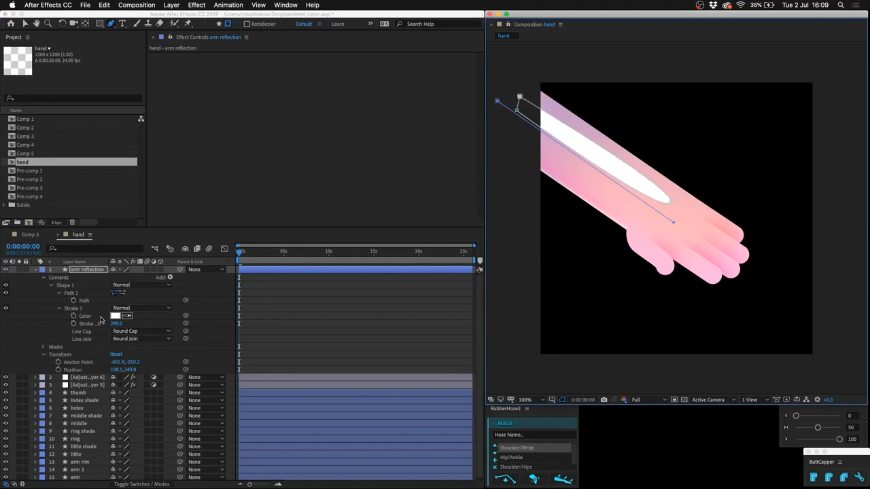
Feather the arm reflection mask until the white strip blends softly into the forearm, and collapse the layer.
key("m")
key("m")
key("m")
left_click_drag(131, 292, 187, 281)
left_click(306, 300)
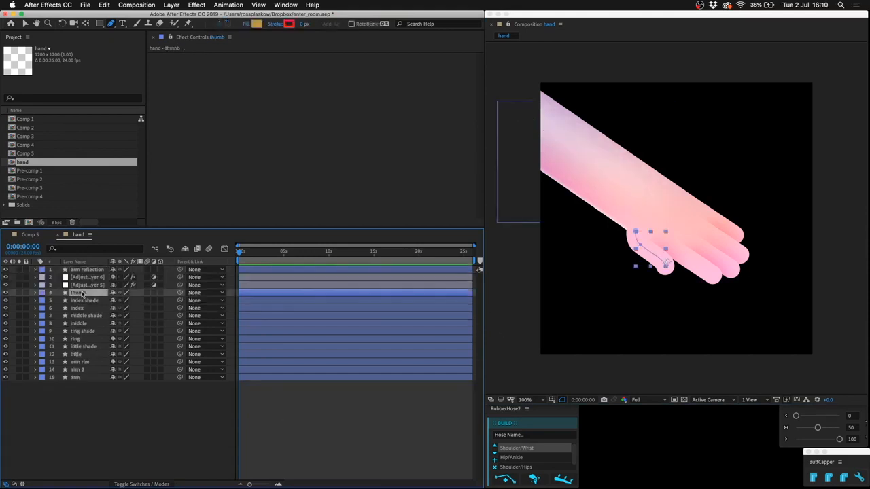
Duplicate the thumb layer, remove the copy's stroke color expression and set its stroke color to a bright salmon red.
key("u")
key("u")
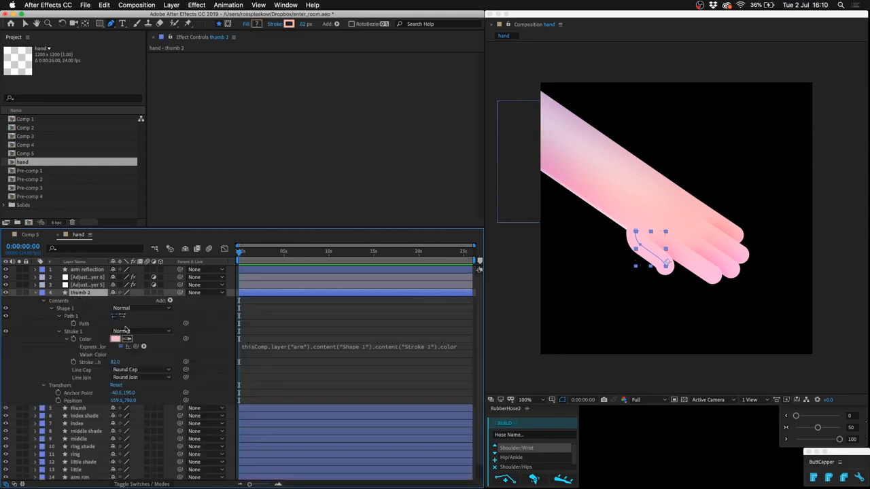
left_click(72, 339, "alt")
left_click(117, 339)
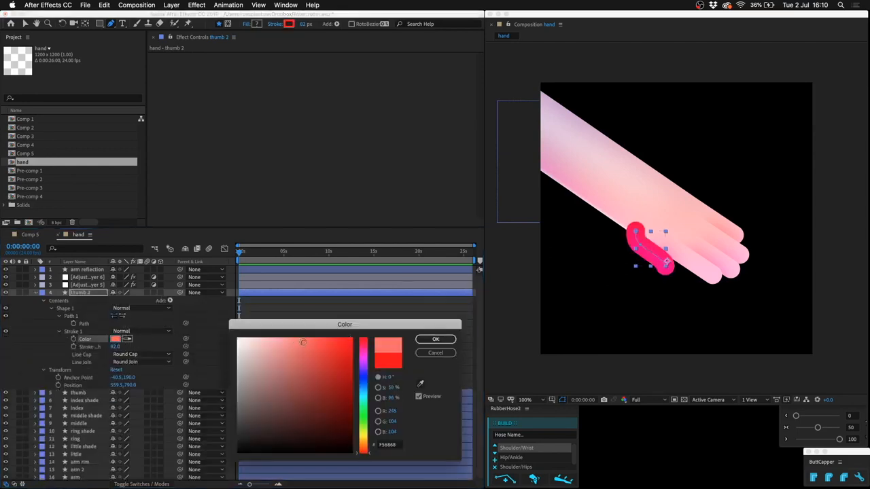
left_click_drag(303, 342, 304, 336)
key("Return")
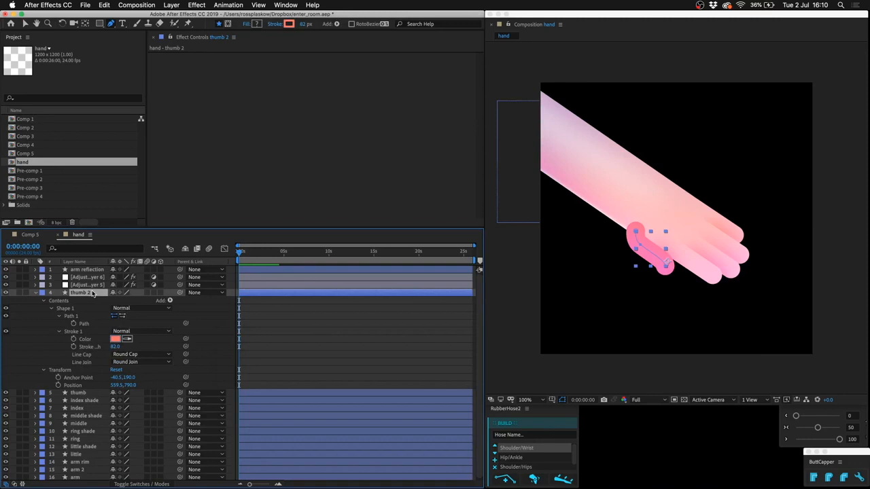
Draw a closed mask on the thumb 2 layer that follows the thumb's lower edge and encloses the area below it.
left_click(229, 23)
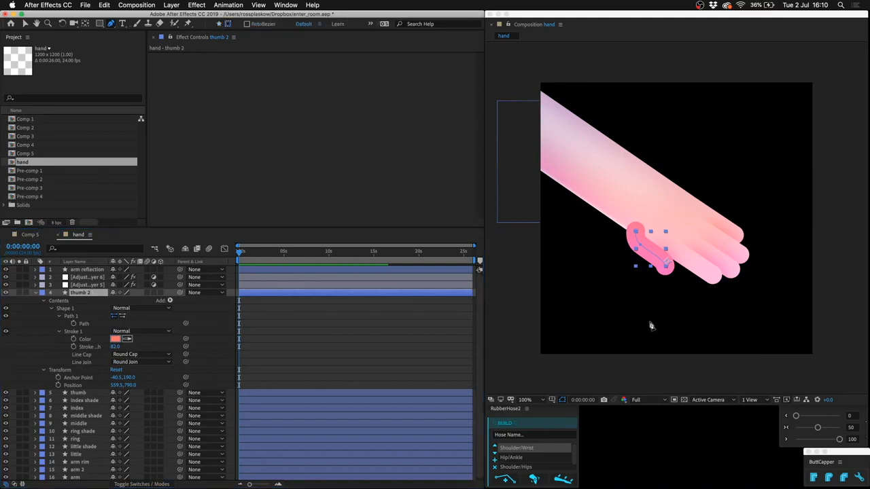
left_click(603, 222)
left_click(664, 271)
left_click(676, 273)
left_click(706, 264)
left_click(701, 333)
left_click(583, 283)
left_click(604, 222)
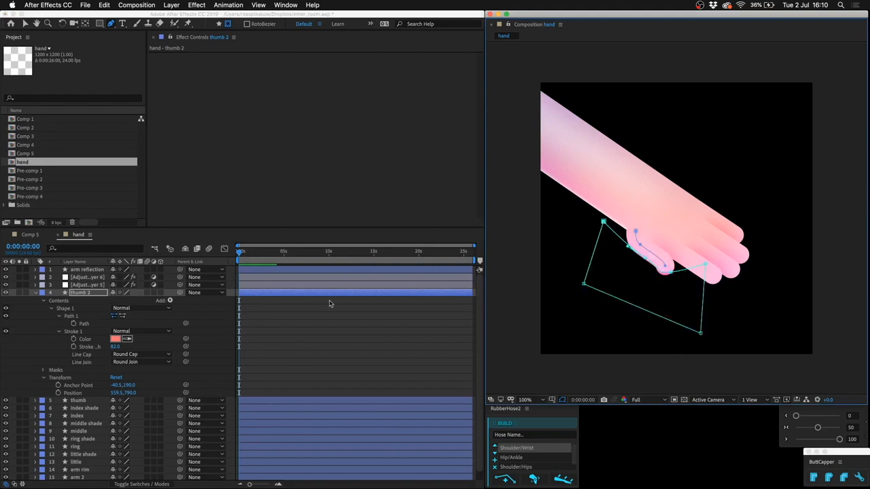
Feather the thumb 2 mask to soften the red shading along the thumb's lower edge, and deselect everything.
key("m")
key("m")
left_click_drag(129, 317, 170, 316)
key("shift+super+a")
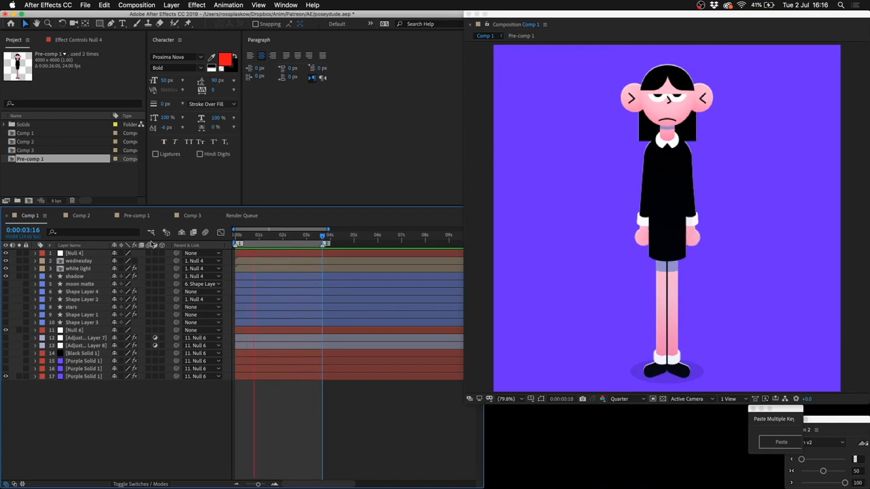
View the white light layer in isolation in Comp 1 of poseydude.aep, restore all layers and open its name for editing.
left_click(20, 268)
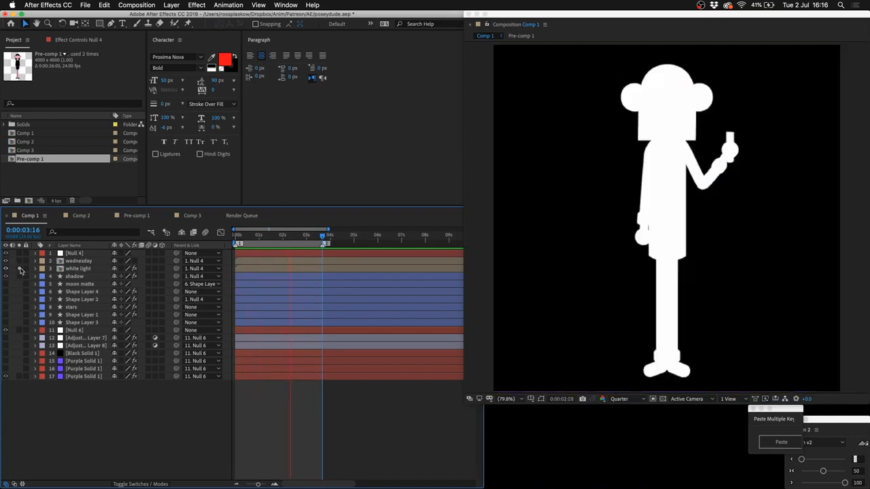
left_click(20, 269)
left_click(78, 268)
key("Return")
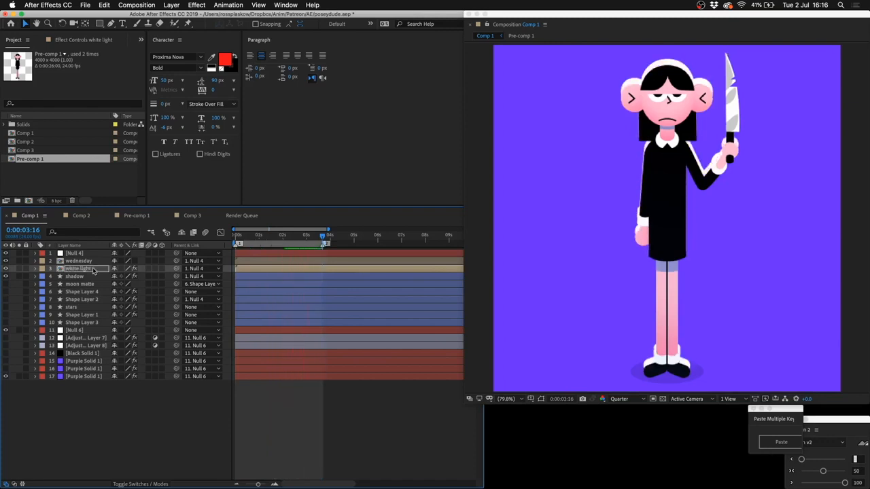